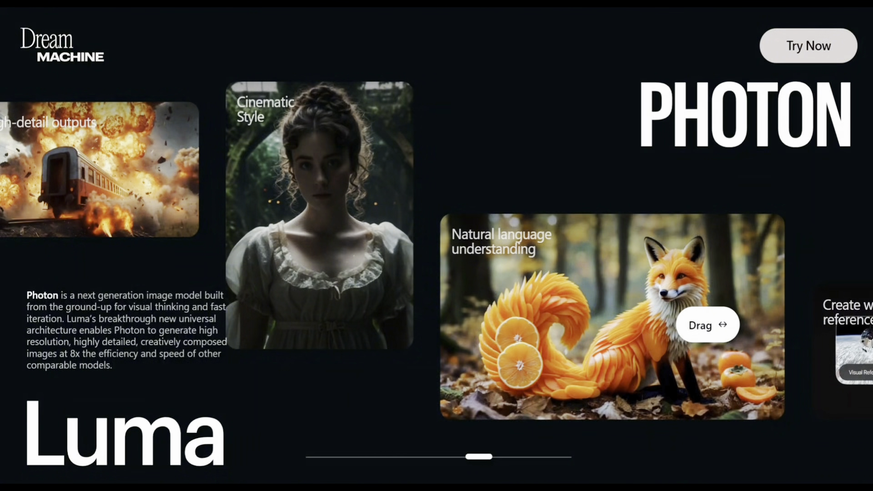
# Look through the Dream Machine landing page, from the Photon showcase to the creator testimonials and beyond.
pyautogui.scroll(-3, 773, 351)
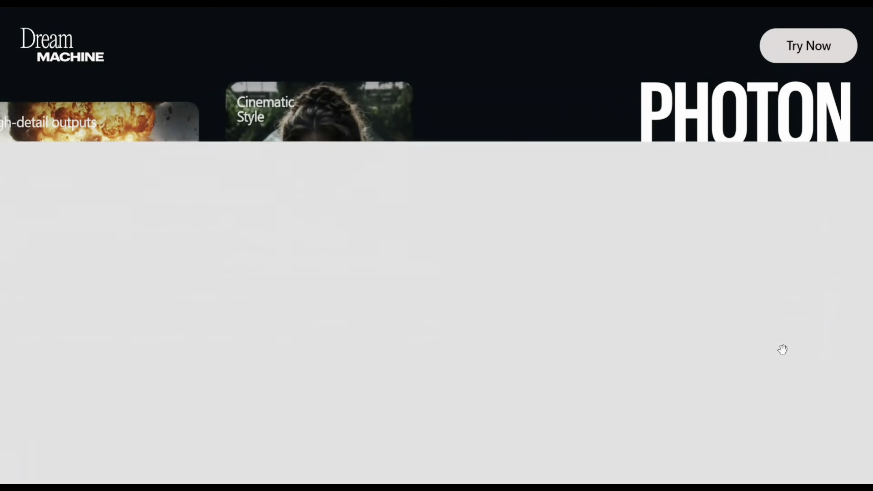
pyautogui.scroll(-5, 785, 357)
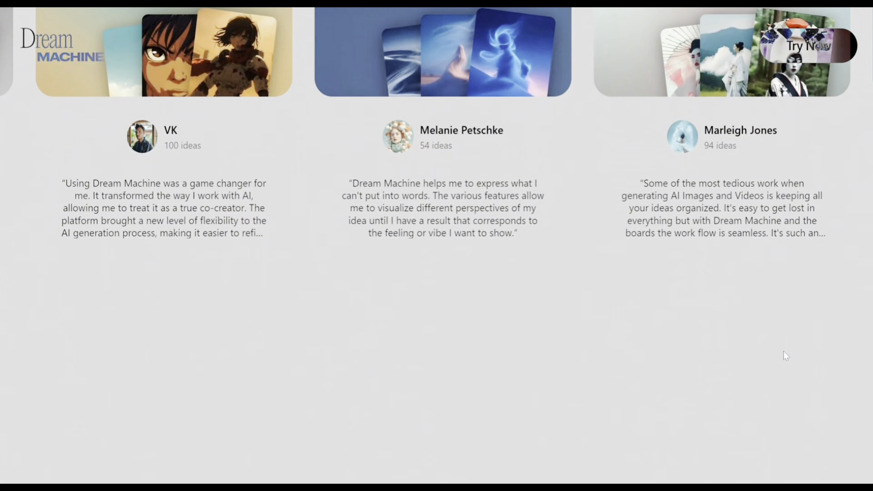
pyautogui.scroll(-5, 784, 351)
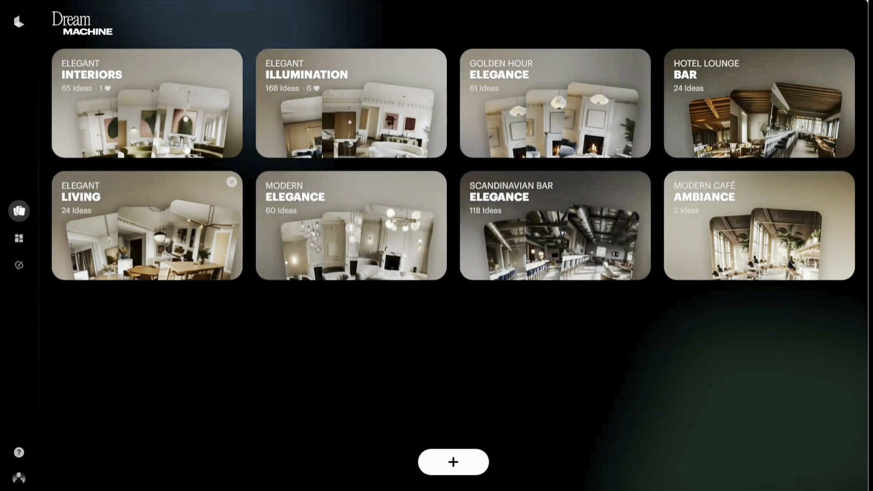
# Open the Ideas gallery and look through the previously generated interior images and videos.
pyautogui.click(18, 238)
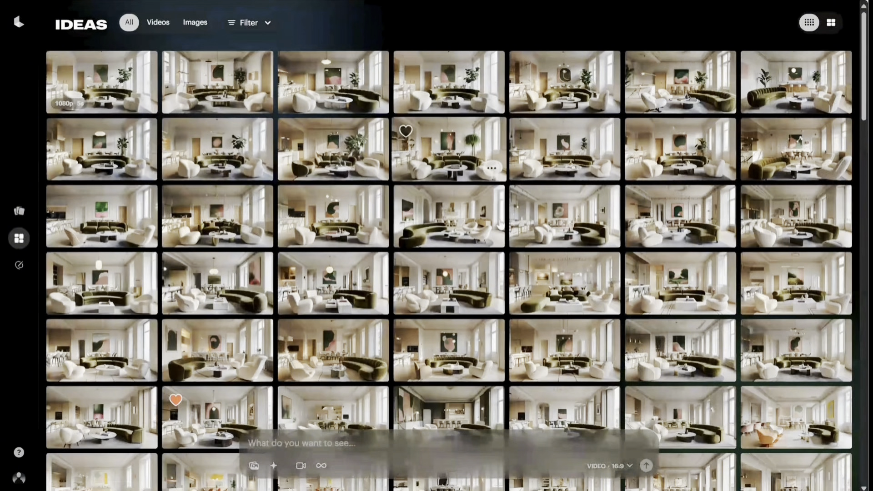
pyautogui.scroll(-7, 504, 224)
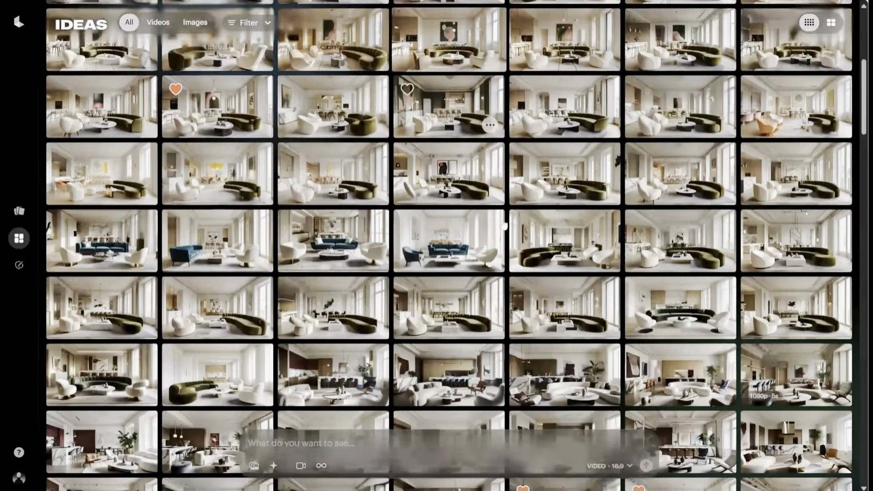
pyautogui.scroll(-4, 504, 225)
pyautogui.scroll(11, 504, 225)
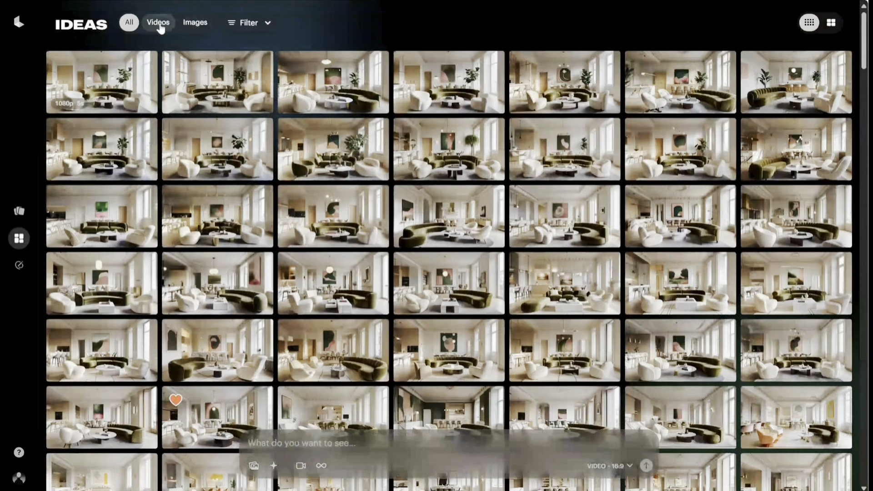
# Show the filter options of the Ideas gallery and switch it to the larger thumbnail view with prompts.
pyautogui.click(246, 25)
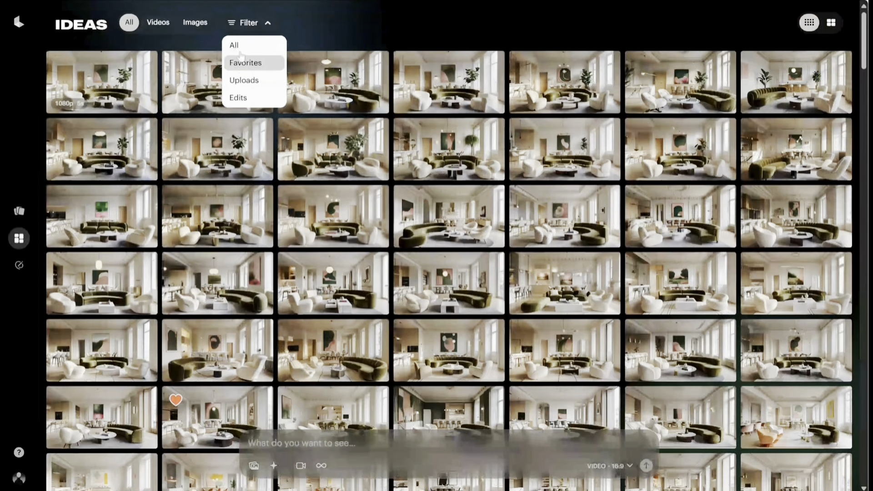
pyautogui.moveTo(329, 84)
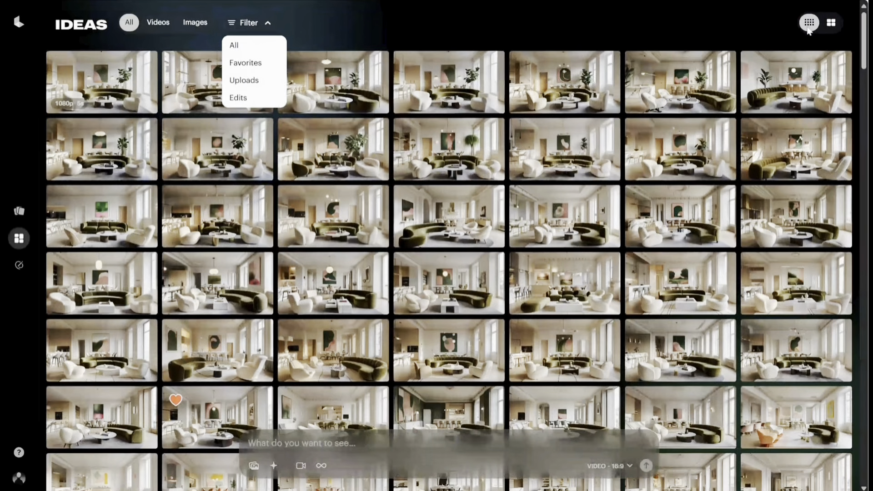
pyautogui.click(830, 24)
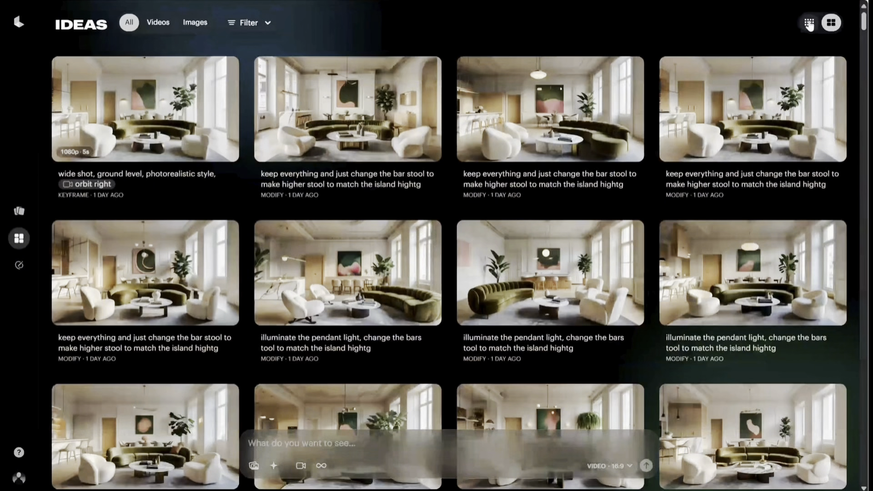
# Open the Editor page and look through the help resources, covering the documentation and the video tutorials.
pyautogui.click(19, 268)
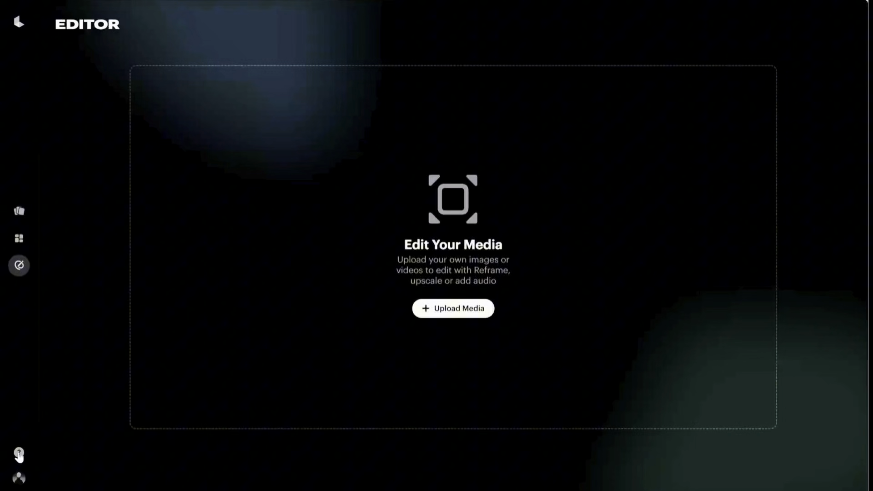
pyautogui.click(19, 455)
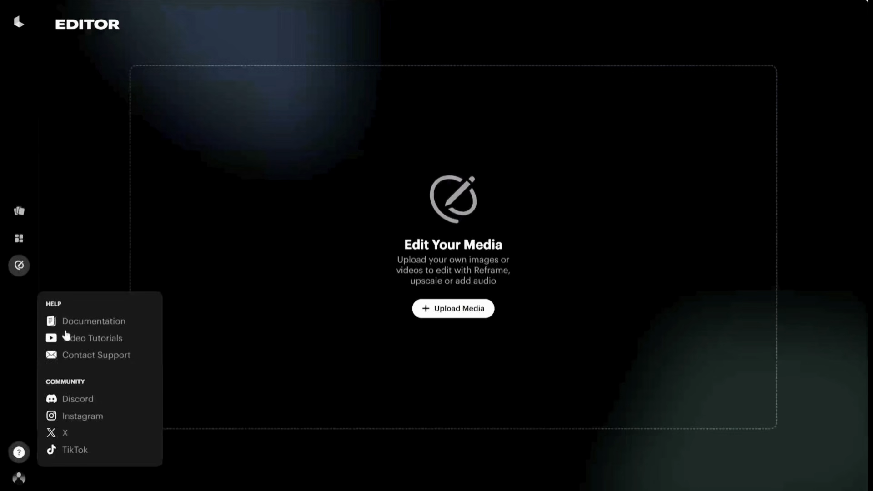
pyautogui.click(85, 323)
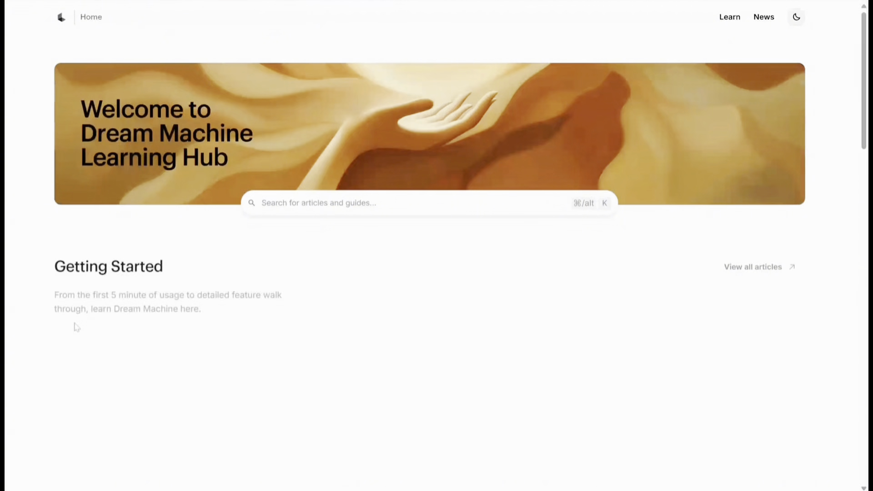
pyautogui.scroll(-2, 236, 282)
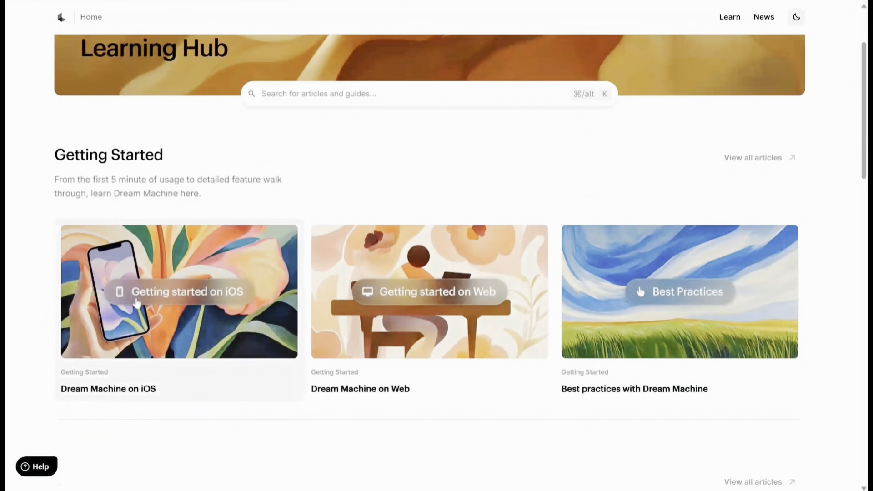
pyautogui.scroll(-4, 527, 301)
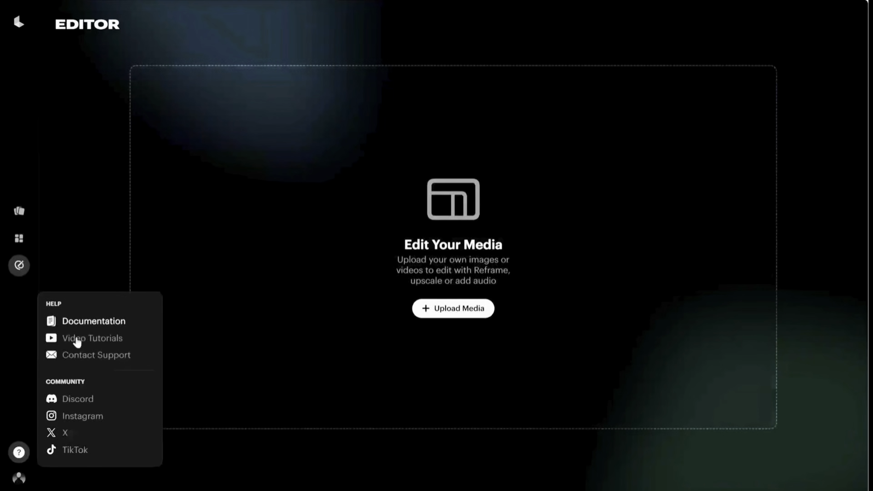
pyautogui.click(77, 341)
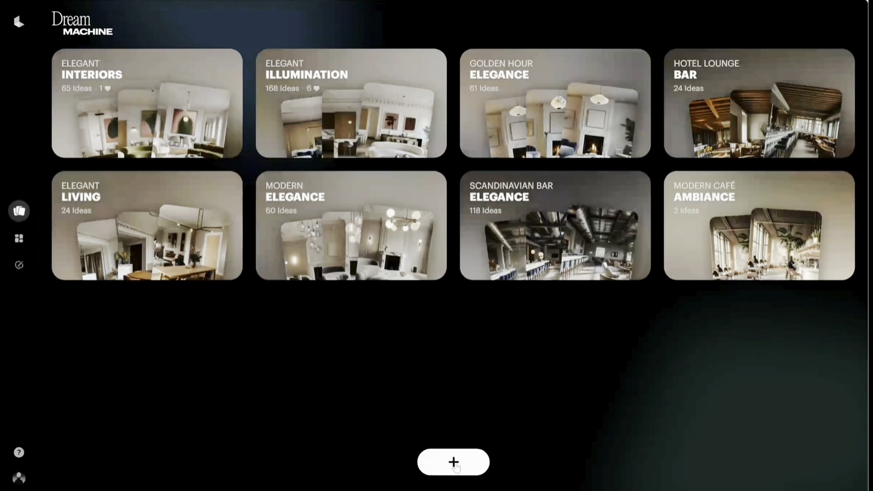
# Start a new board from the Dream Machine boards overview.
pyautogui.click(453, 462)
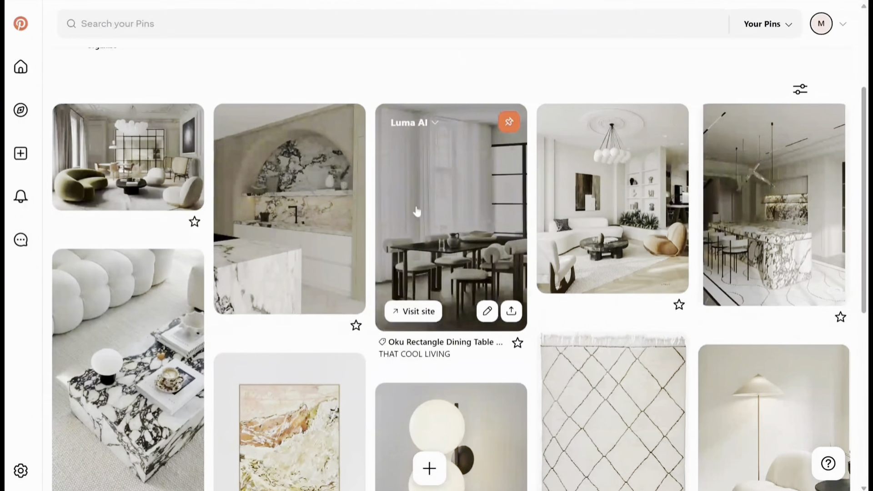
# Look over the interior reference pins collected on the Luma AI Pinterest board.
pyautogui.scroll(4, 413, 203)
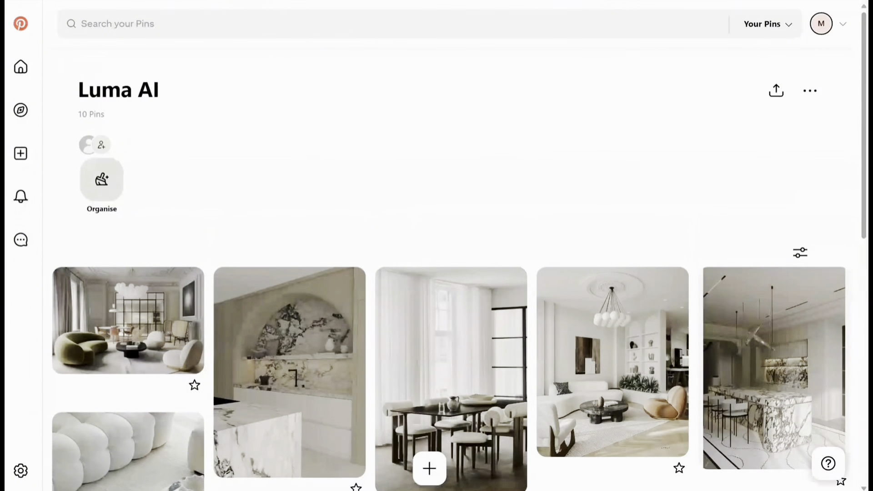
pyautogui.scroll(-1, 273, 173)
pyautogui.scroll(-2, 333, 191)
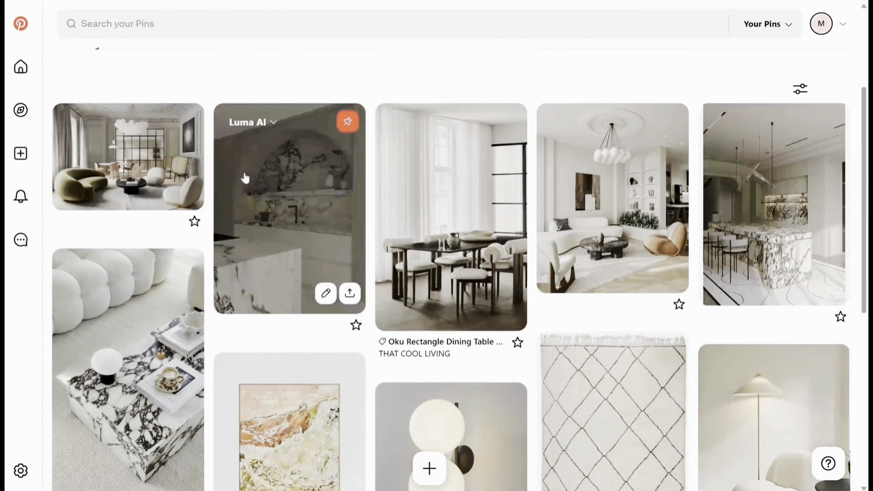
# View the green-sofa living room pin and the marble-arch kitchen pin enlarged, returning to the board after each.
pyautogui.click(162, 166)
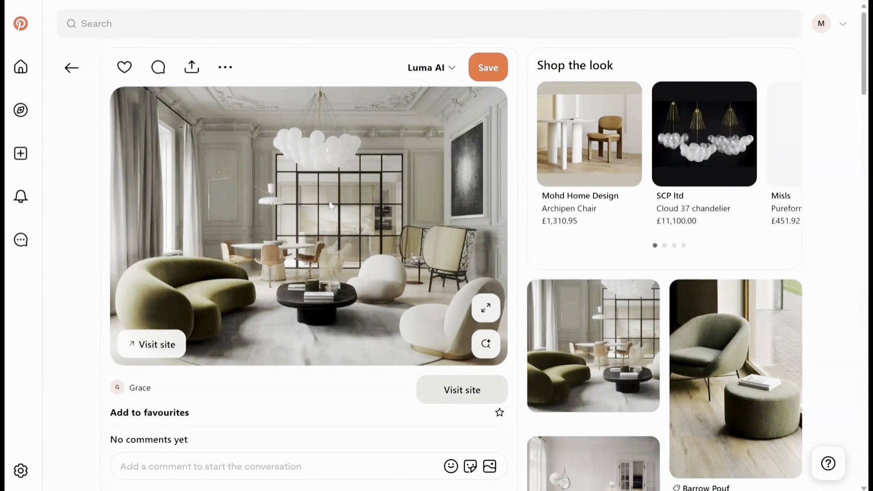
pyautogui.click(71, 69)
pyautogui.click(276, 244)
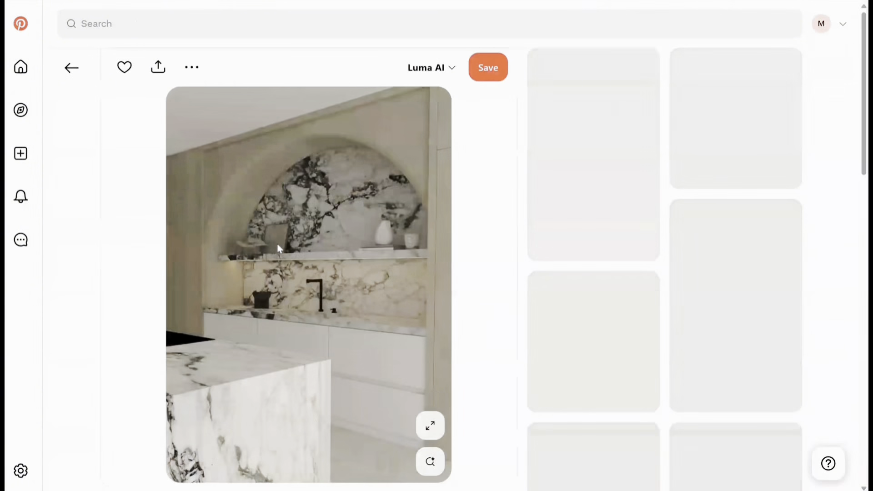
pyautogui.click(71, 69)
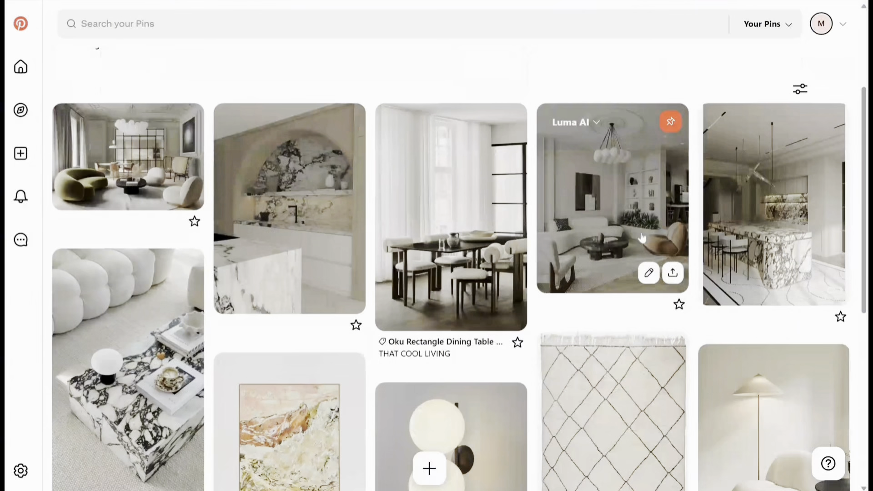
# Examine the furniture, lighting, rug and artwork references further down the Luma AI board.
pyautogui.scroll(-3, 615, 282)
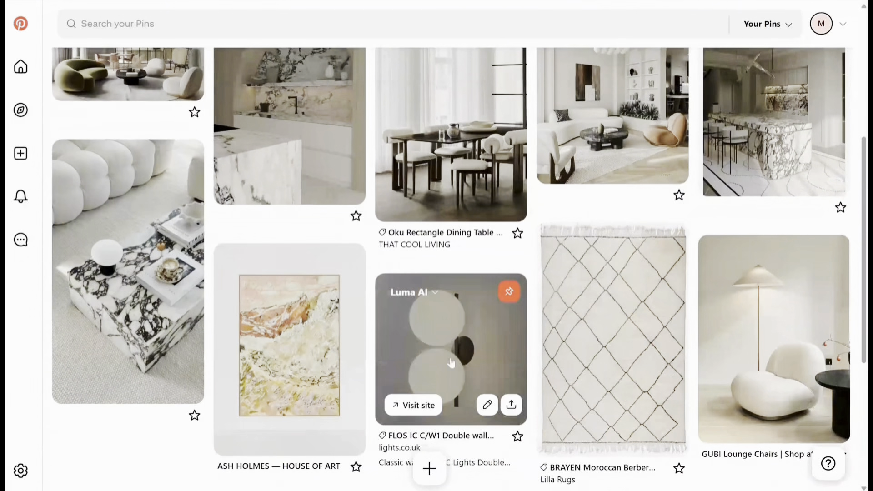
pyautogui.scroll(2, 455, 387)
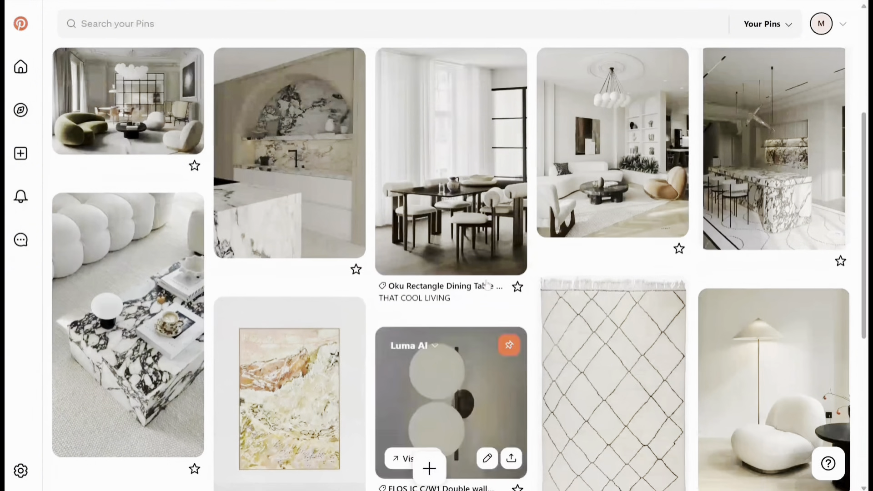
pyautogui.scroll(2, 506, 302)
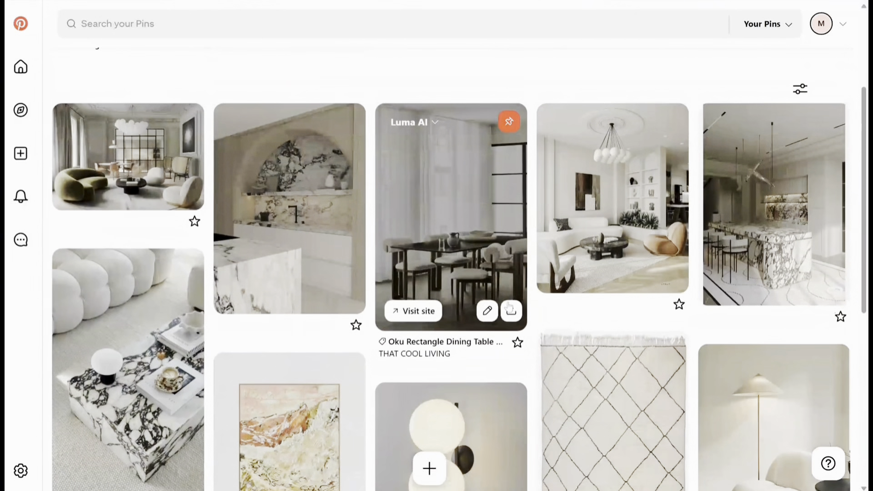
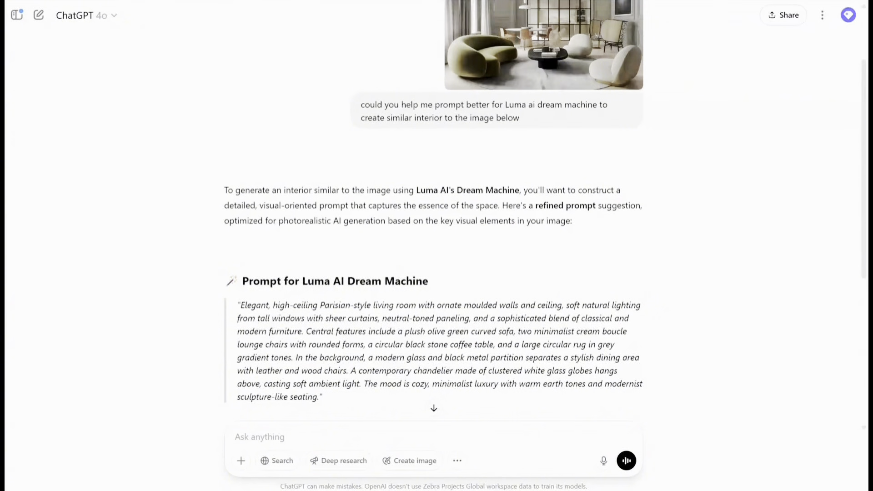
# Copy ChatGPT's refined living room prompt into the Dream Machine prompt and remove the phrase about neutral-toned paneling and classical and modern furniture.
pyautogui.moveTo(239, 305); pyautogui.dragTo(320, 397)
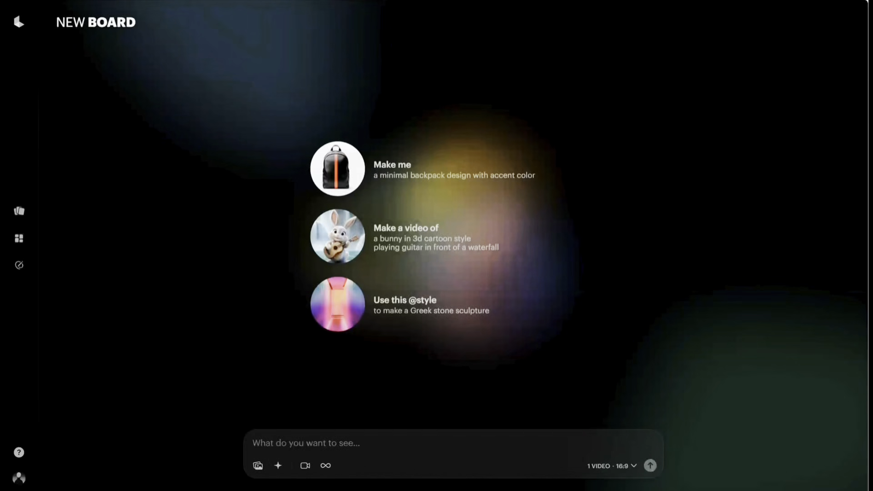
pyautogui.write('Elegant, high-ceiling Parisian-style living room with ornate moulded walls and ceiling, soft natural lighting from tall windows with sheer curtains, neutral-toned paneling, and a sophisticated blend of classical and modern furniture. Central features include a plush olive green curved sofa, two minimalist cream boucle lounge chairs with rounded forms, a circular black stone coffee table, and a large circular rug in grey gradient tones. In the background, a modern glass and black metal partition separates a stylish dining area with leather and wood chairs. A contemporary chandelier made of clustered white glass globes hangs above, casting soft ambient light. The mood is cozy, minimalist luxury with warm earth tones and modernist sculpture-like seating.')
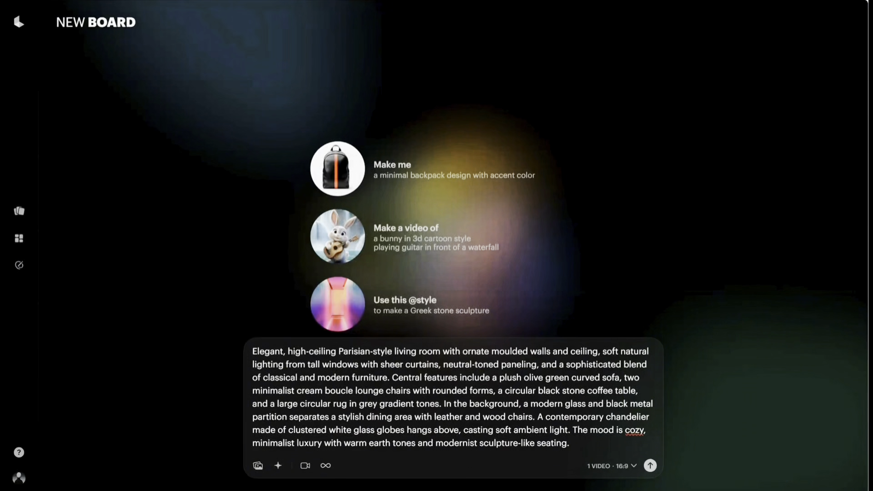
pyautogui.moveTo(443, 364); pyautogui.dragTo(390, 378)
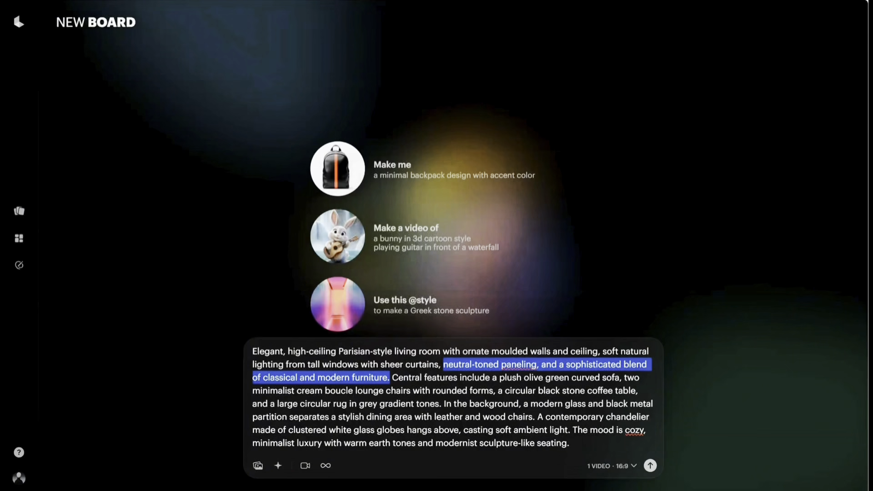
pyautogui.press('BackSpace')
pyautogui.press('BackSpace')
pyautogui.press('BackSpace')
pyautogui.press('BackSpace')
pyautogui.press('BackSpace')
pyautogui.press('BackSpace')
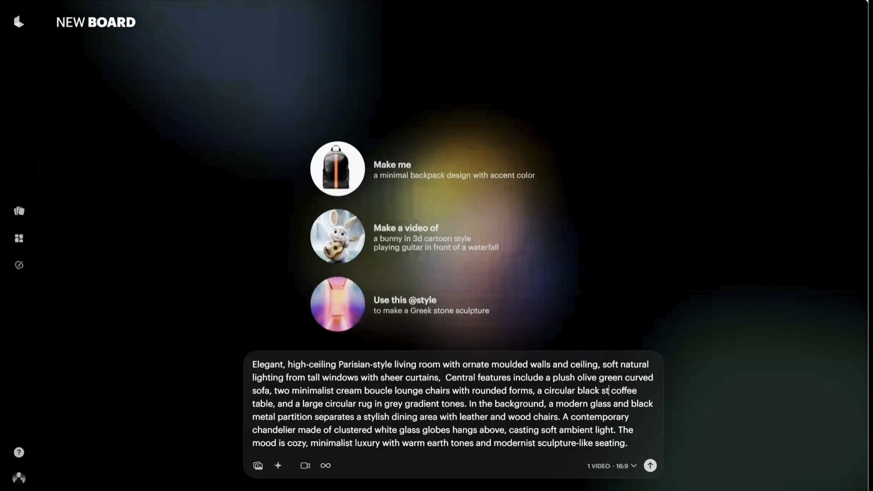
# Change the coffee table's material to marble and the rug's colours to earthy tones in the prompt.
pyautogui.write('marble')
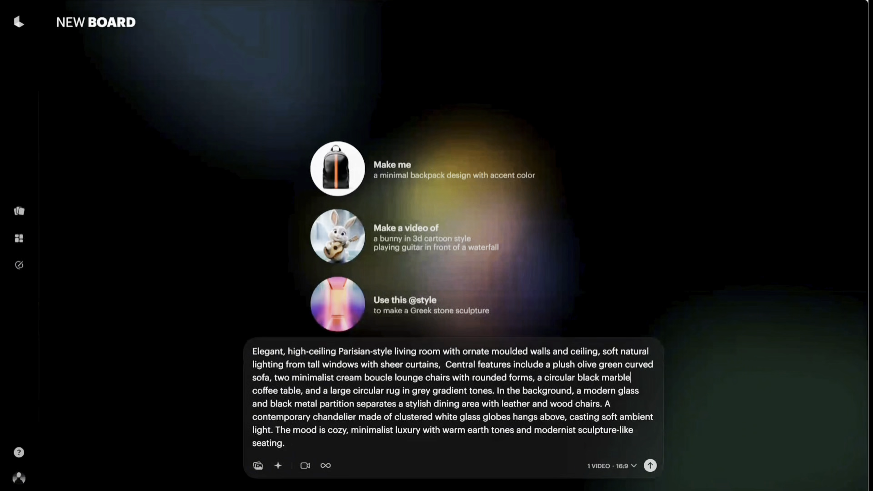
pyautogui.hotkey('shift', 'Right')
pyautogui.hotkey('shift', 'Right')
pyautogui.hotkey('shift', 'Right')
pyautogui.hotkey('shift', 'Right')
pyautogui.hotkey('shift', 'Right')
pyautogui.hotkey('shift', 'Right')
pyautogui.hotkey('shift', 'Right')
pyautogui.hotkey('shift', 'Right')
pyautogui.hotkey('shift', 'Right')
pyautogui.hotkey('shift', 'Right')
pyautogui.hotkey('shift', 'Right')
pyautogui.hotkey('shift', 'Right')
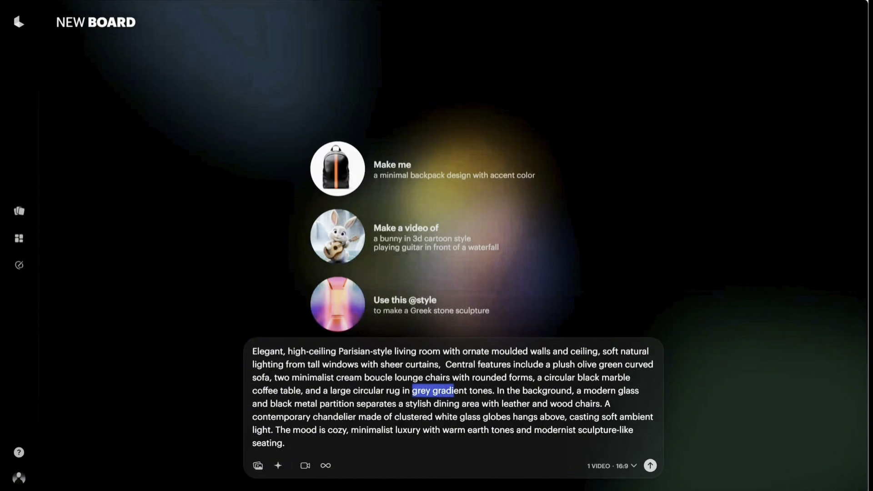
pyautogui.moveTo(463, 391); pyautogui.dragTo(467, 391)
pyautogui.write('earthy')
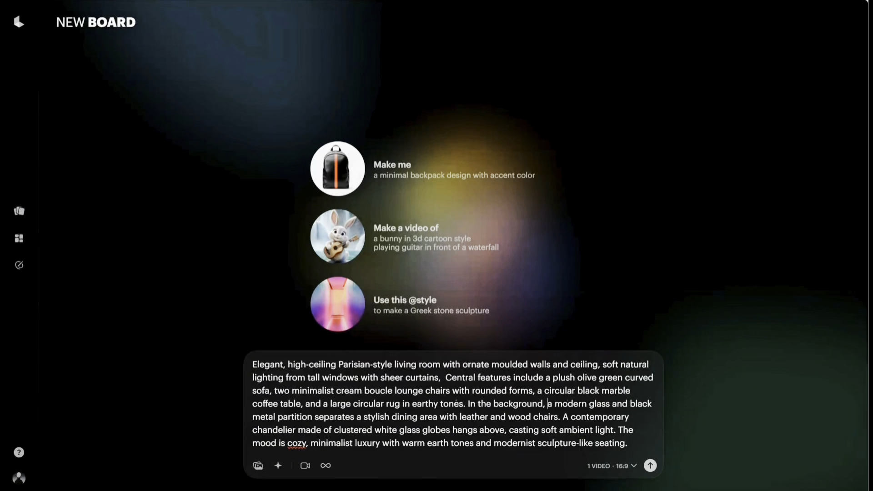
# Reword the prompt's background description to "there is a wooden dining table with 8 leather and wood chairs".
pyautogui.moveTo(548, 404); pyautogui.dragTo(392, 417)
pyautogui.press('BackSpace')
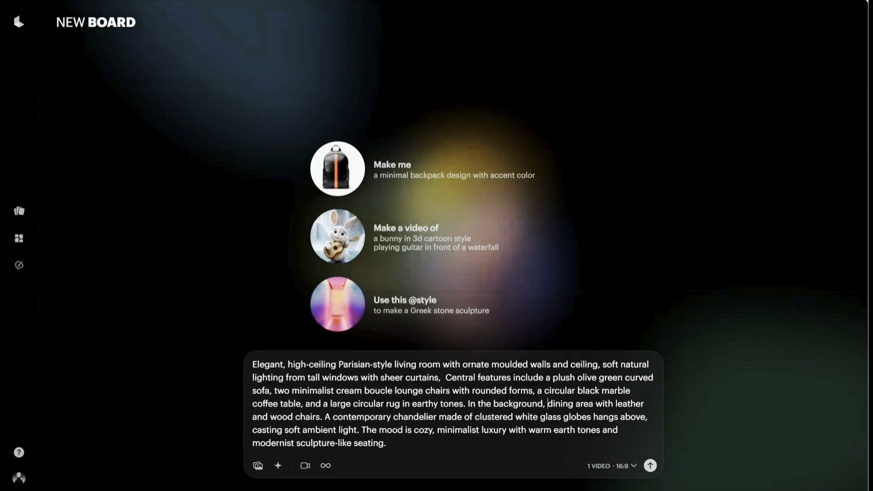
pyautogui.write('there is a ')
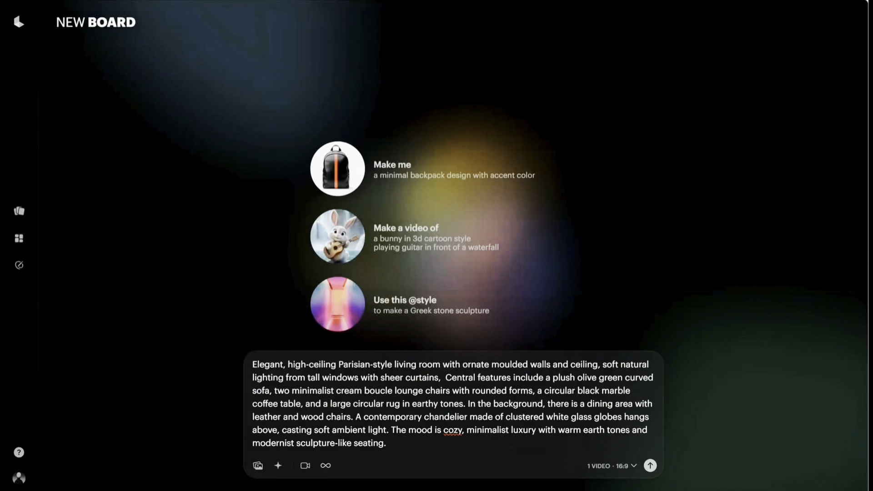
pyautogui.write('wooden')
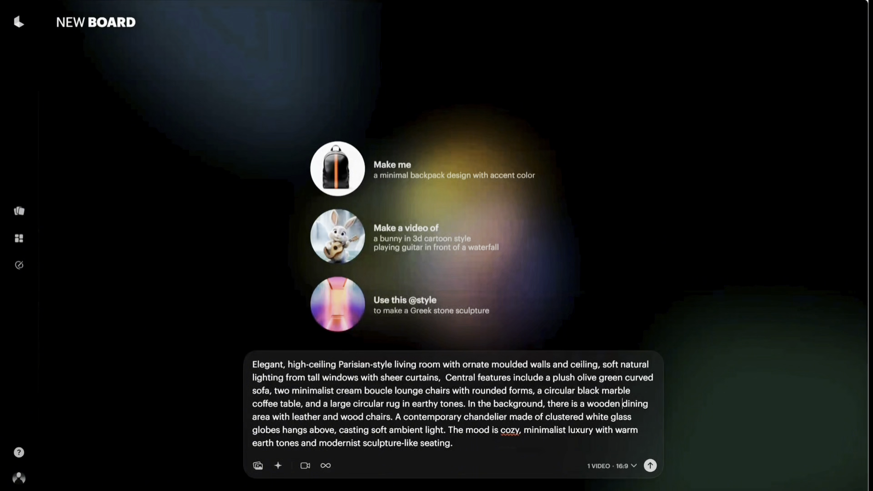
pyautogui.press('BackSpace')
pyautogui.press('BackSpace')
pyautogui.press('BackSpace')
pyautogui.press('BackSpace')
pyautogui.press('BackSpace')
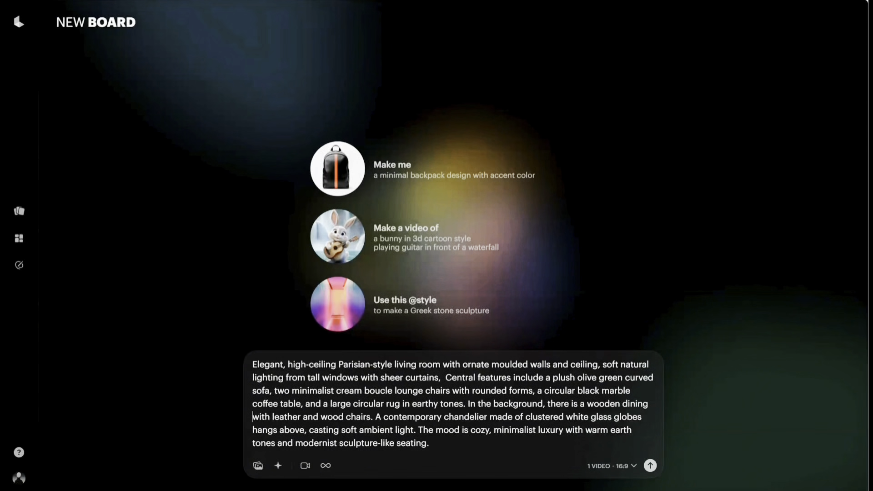
pyautogui.write('table with ')
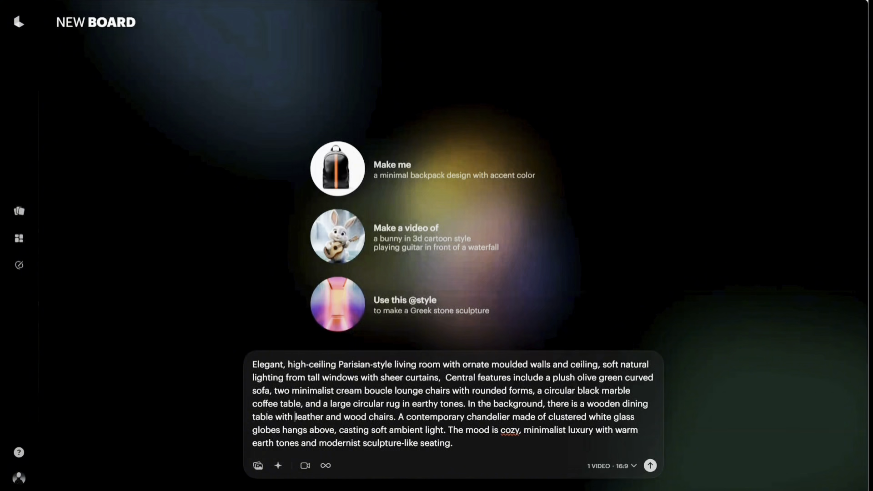
pyautogui.write('8')
# Place the tall windows with sheer curtains "on the right hand side" in the prompt.
pyautogui.click(448, 430)
pyautogui.write('tall windows with sheer curtains')
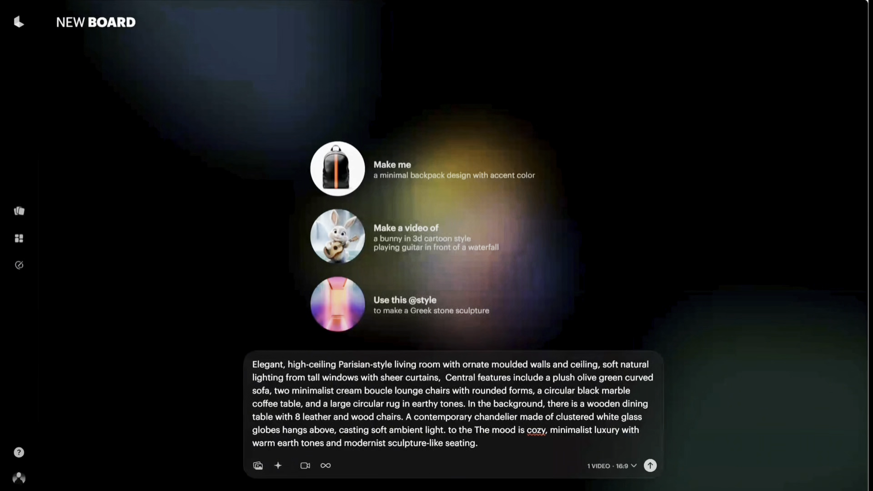
pyautogui.write(' on the right')
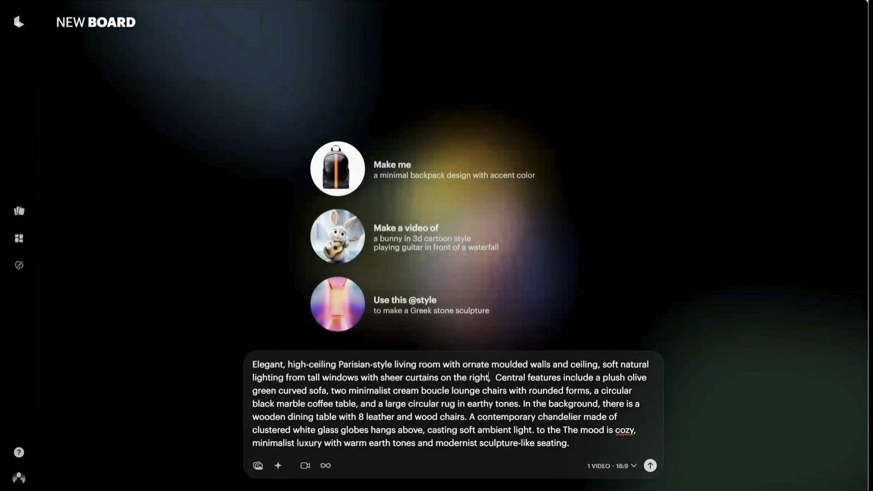
pyautogui.write(' hand side')
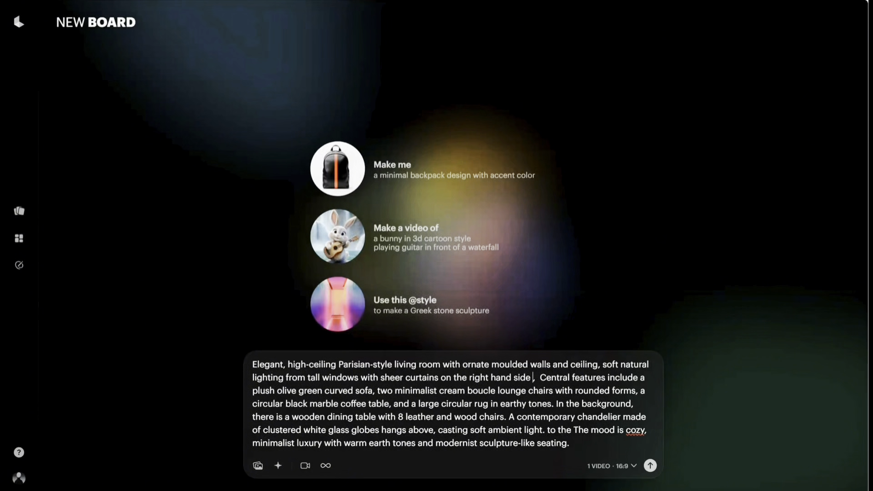
# Replace the prompt's closing mood sentence with "to the left we have kitchen area".
pyautogui.moveTo(548, 430); pyautogui.dragTo(571, 444)
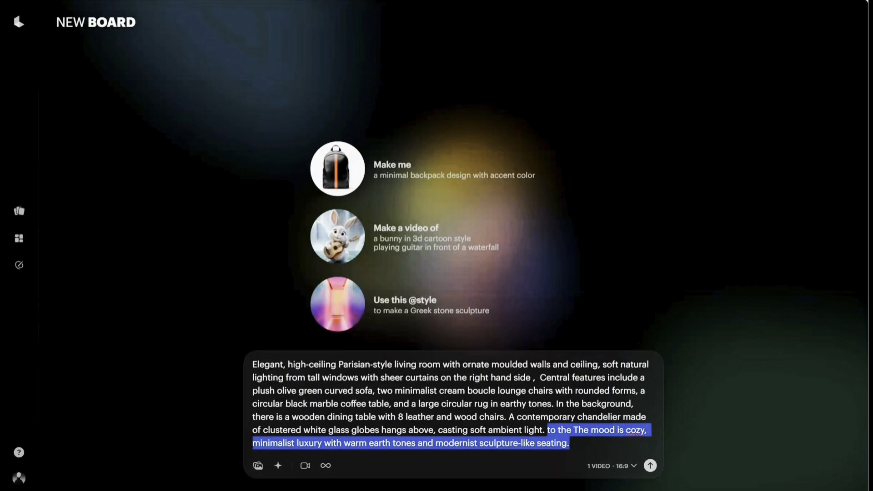
pyautogui.press('BackSpace')
pyautogui.write('to the left')
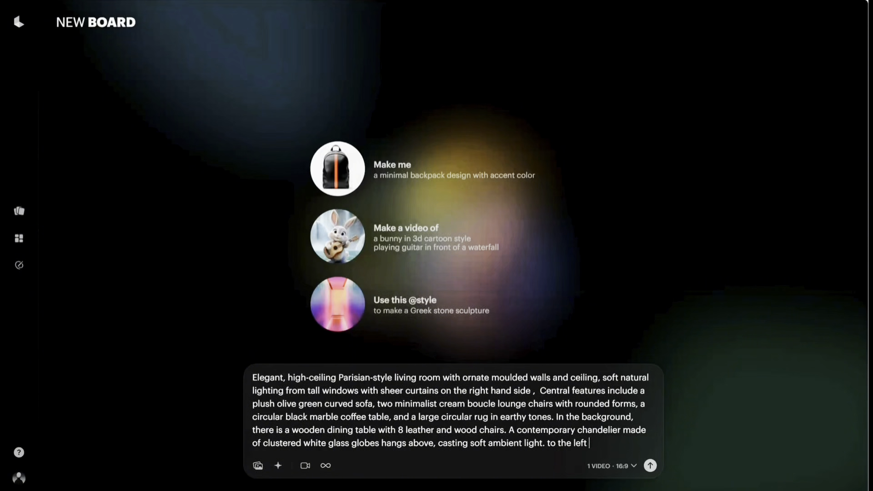
pyautogui.write(' we have kitchen atea')
pyautogui.press('BackSpace')
pyautogui.press('BackSpace')
pyautogui.press('BackSpace')
pyautogui.press('BackSpace')
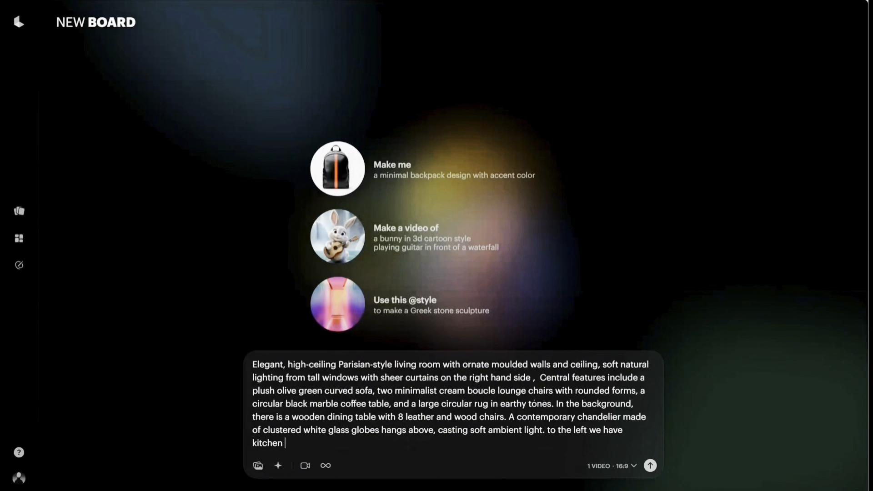
pyautogui.write('area')
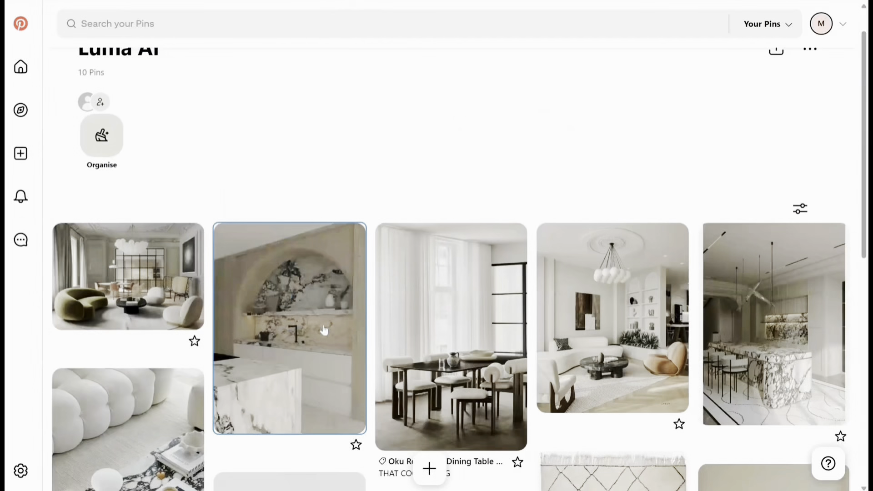
# Take the marble-arch kitchen pin from Pinterest to ChatGPT and ask it to "describe so i can use in the luma ai prompt".
pyautogui.click(324, 324)
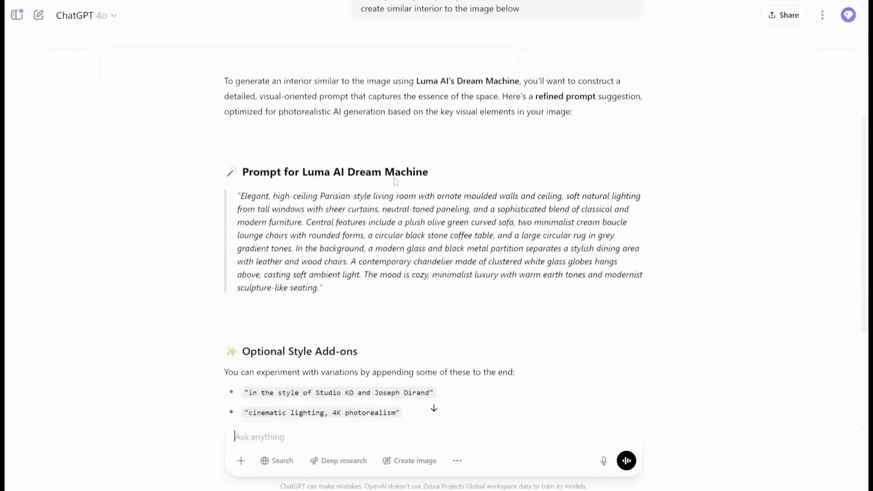
pyautogui.moveTo(394, 182); pyautogui.dragTo(395, 180)
pyautogui.write('describe this kitchen')
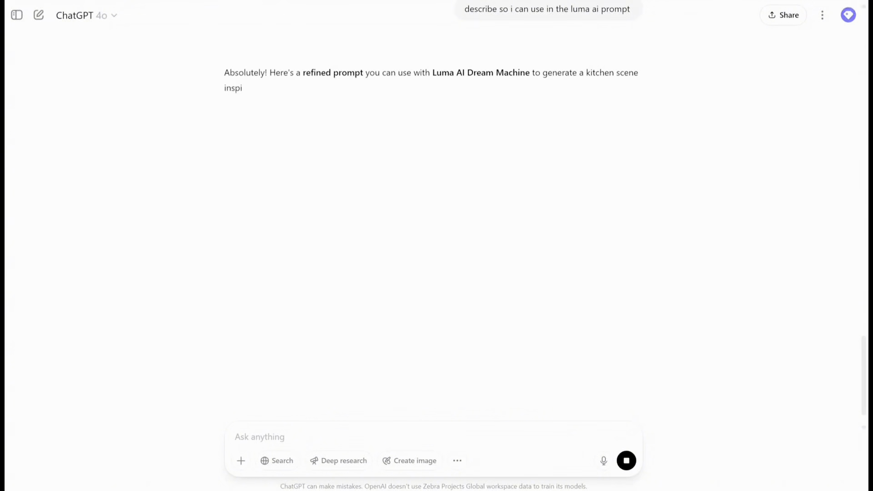
# Add ChatGPT's minimalist luxury kitchen description to the end of the Dream Machine prompt and look over the shot, camera angle, style and lighting suggestions.
pyautogui.moveTo(513, 198); pyautogui.dragTo(233, 173)
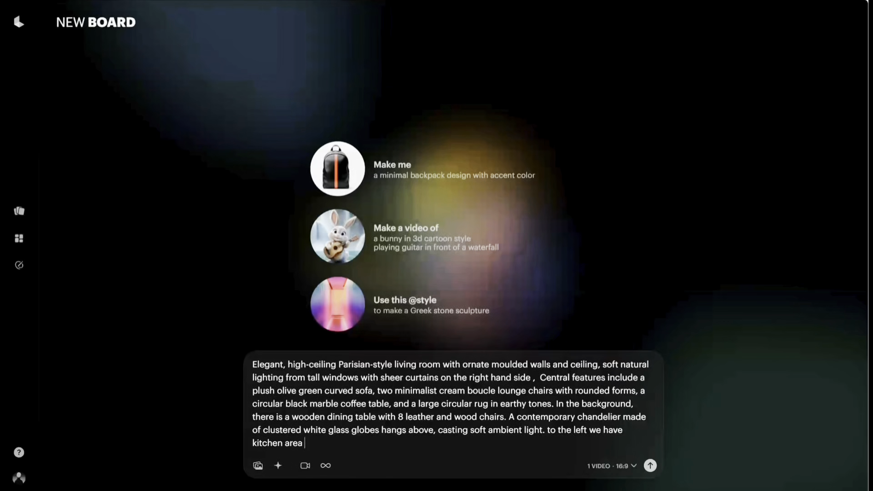
pyautogui.write('Minimalist luxury kitchen featuring a dramatic arched niche carved into light oak paneling, framing a full-height bookmatched marble backsplash with bold black and grey veining. Matching marble countertops and island create a seamless and sculptural surface throughout the space')
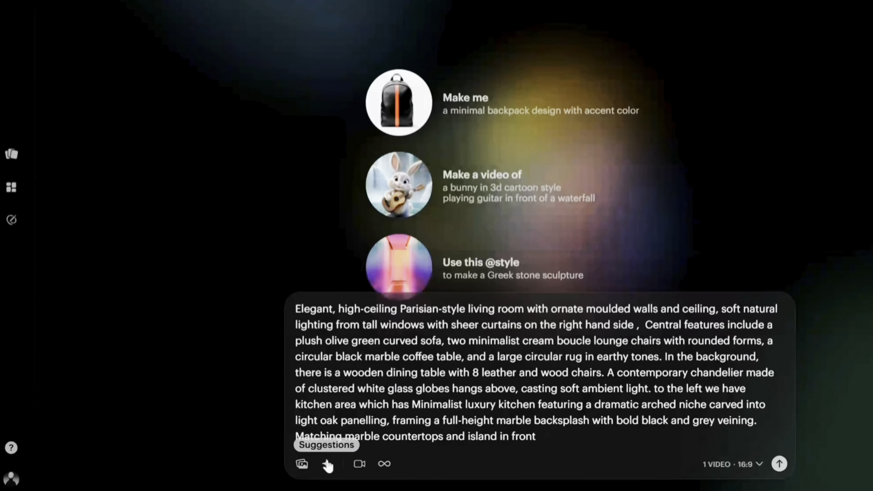
pyautogui.click(278, 466)
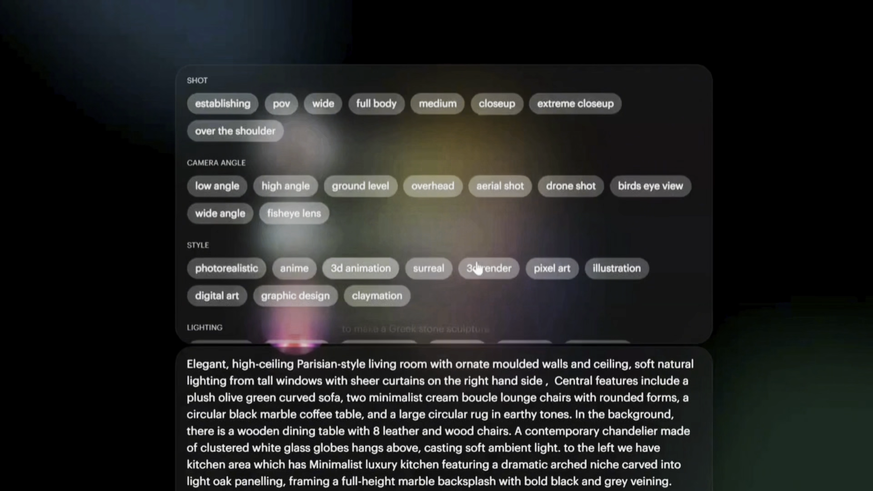
pyautogui.scroll(-1, 478, 269)
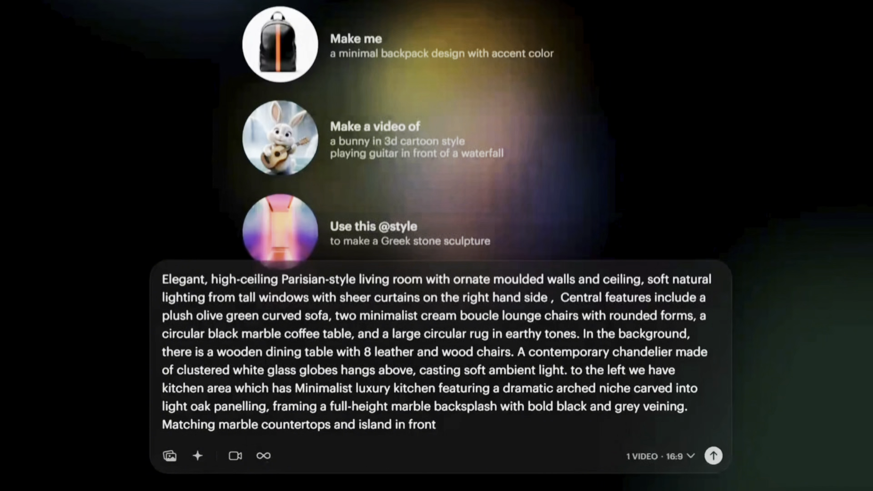
# Set the output to images at 16:9 and 1080p with the Photon model, and generate from the prompt.
pyautogui.click(686, 457)
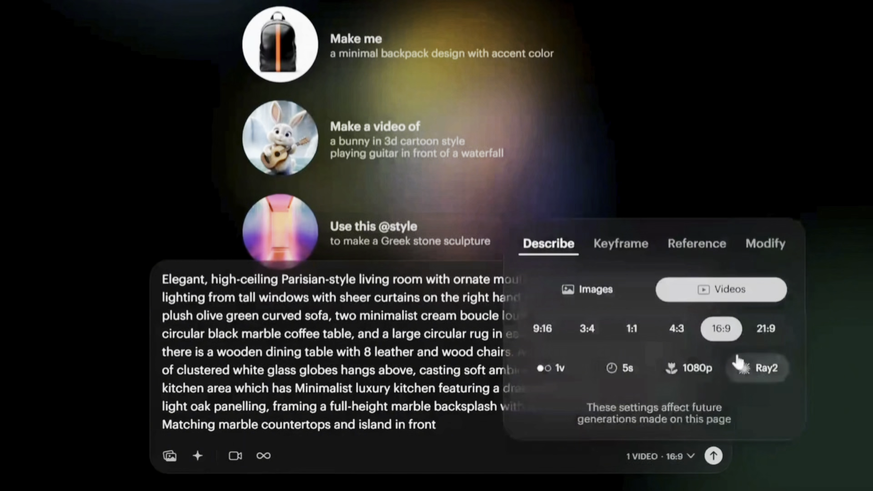
pyautogui.click(607, 283)
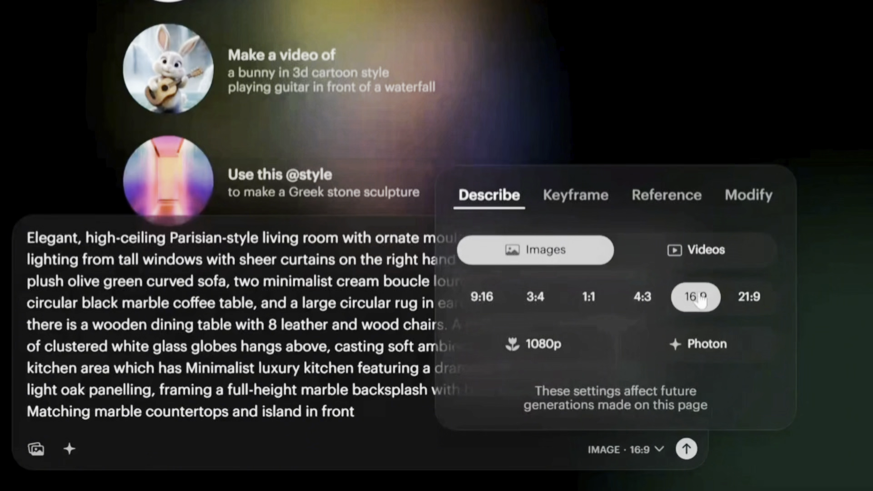
pyautogui.click(537, 330)
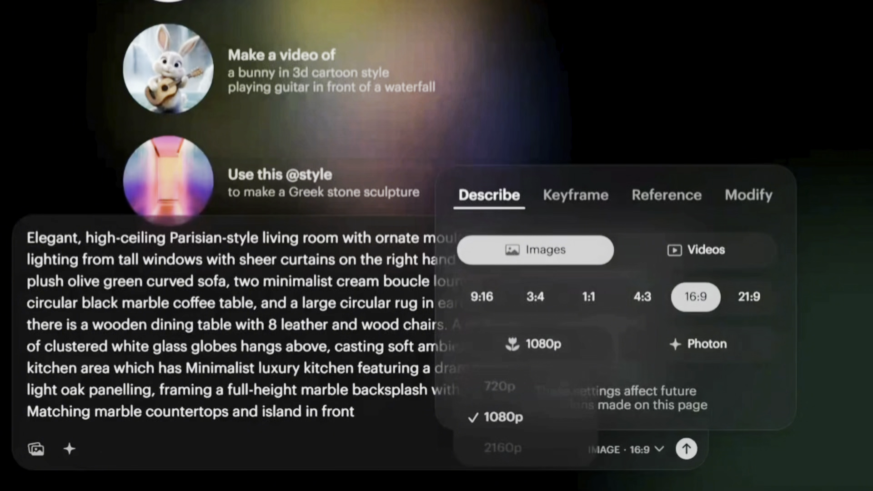
pyautogui.click(504, 416)
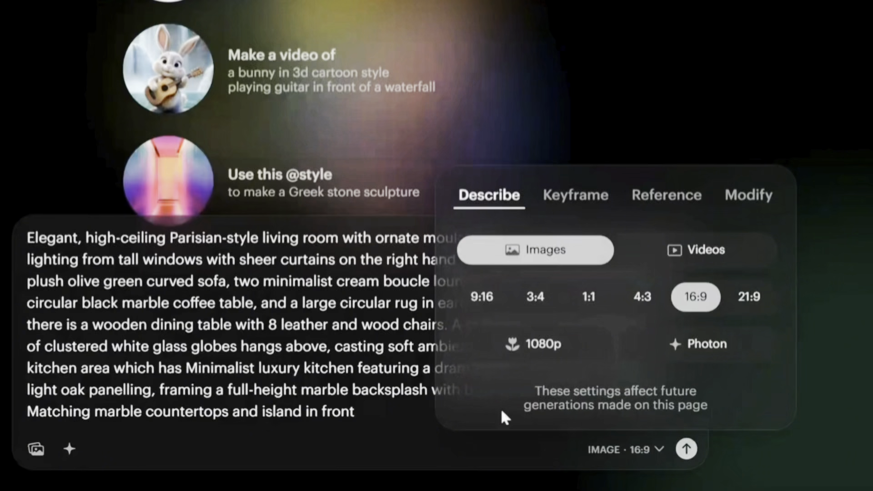
pyautogui.click(703, 360)
pyautogui.click(682, 386)
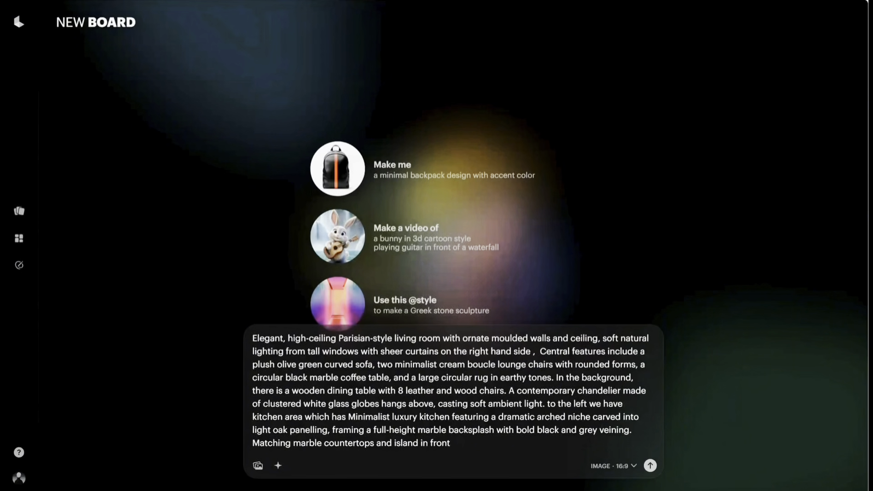
pyautogui.click(650, 465)
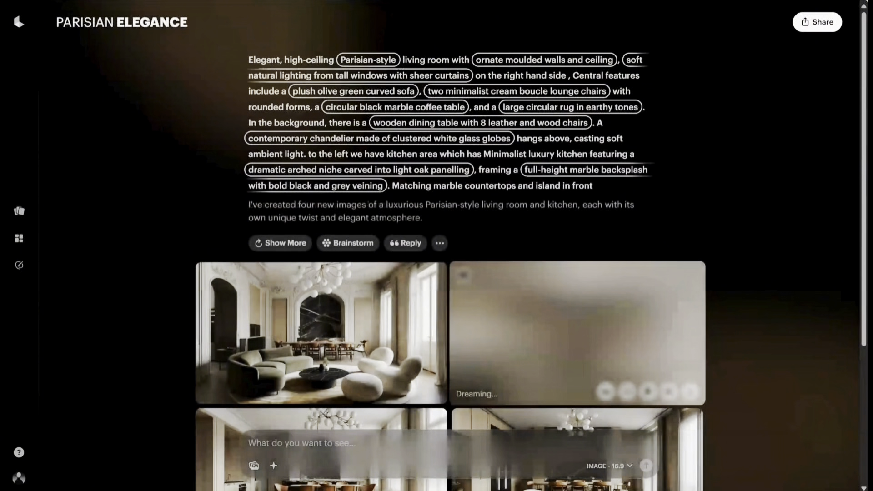
# View the generated Parisian living room images enlarged one after another and return to the board.
pyautogui.scroll(-2, 530, 201)
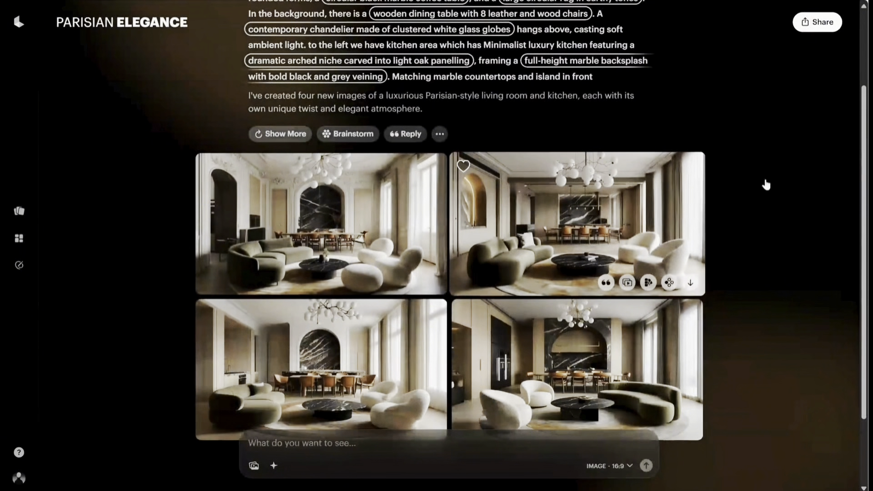
pyautogui.click(330, 203)
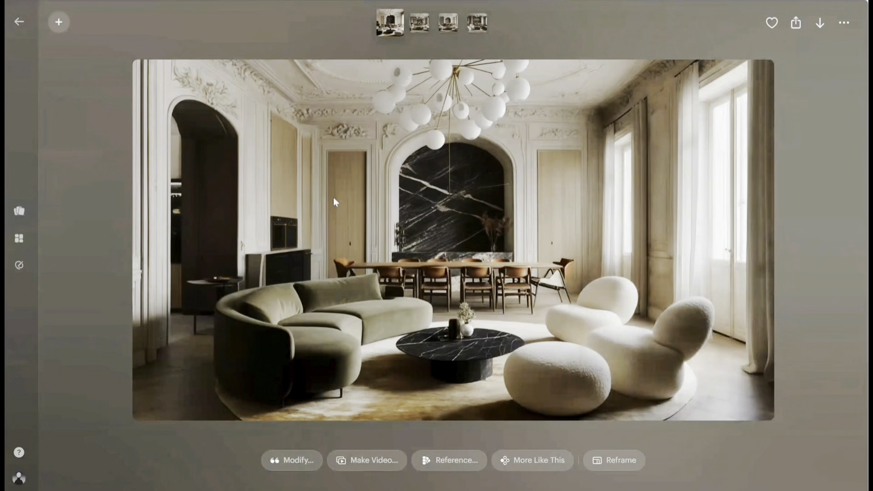
pyautogui.click(413, 28)
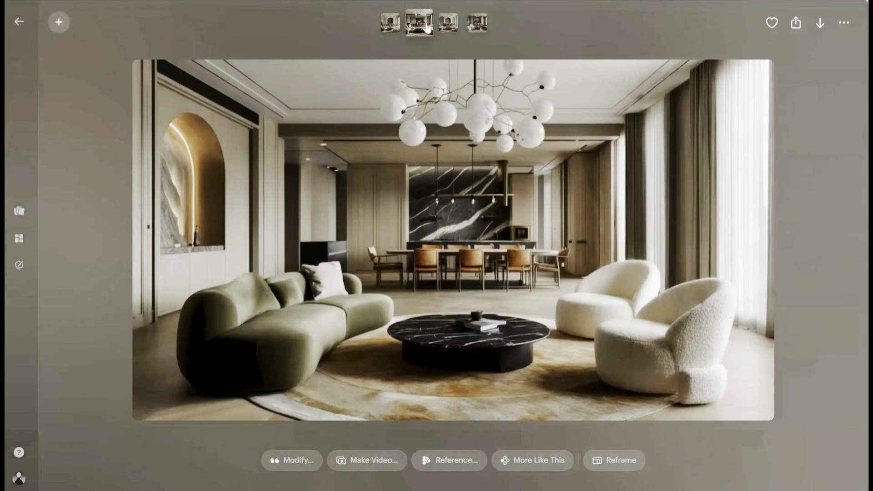
pyautogui.click(449, 27)
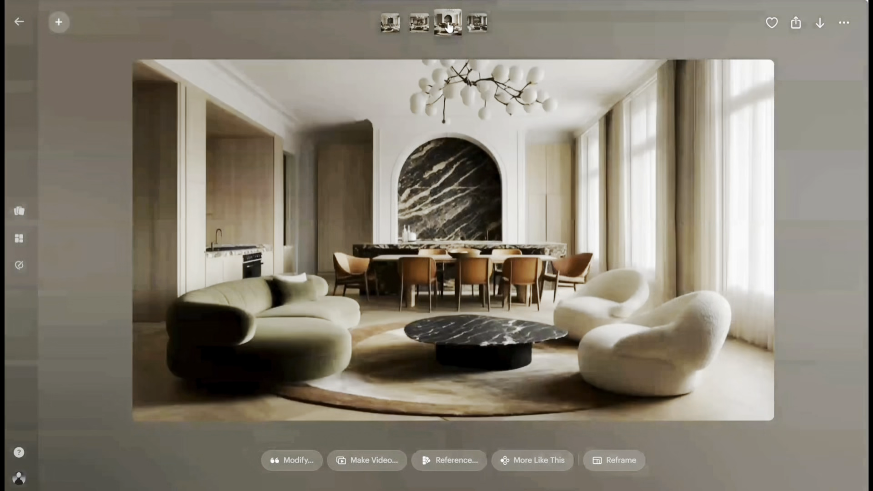
pyautogui.click(477, 28)
pyautogui.click(393, 29)
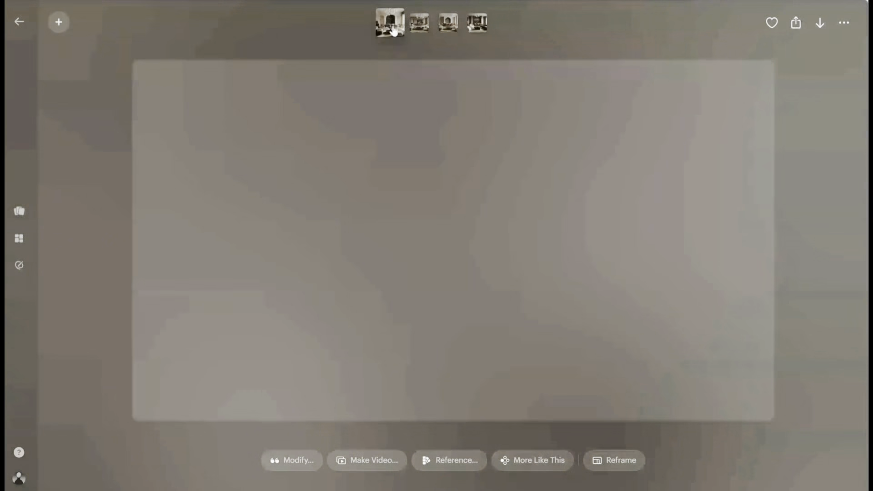
pyautogui.click(77, 66)
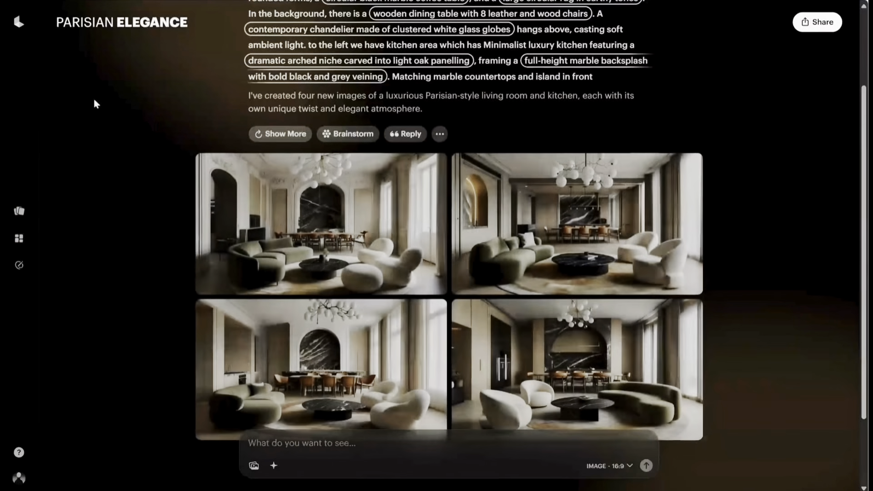
# Look over the prompt's alternative style and lighting phrases and replace the plush olive green curved sofa with "tufted navy blue Art Deco curved sofa".
pyautogui.scroll(2, 478, 254)
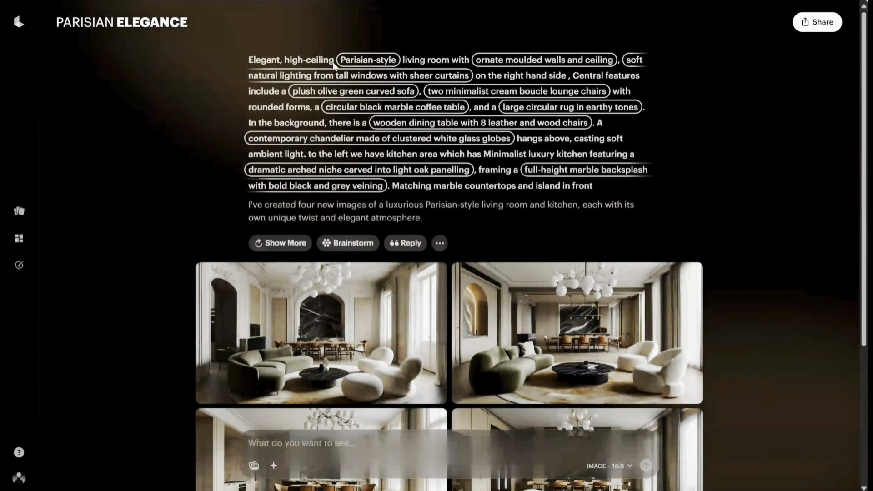
pyautogui.click(360, 62)
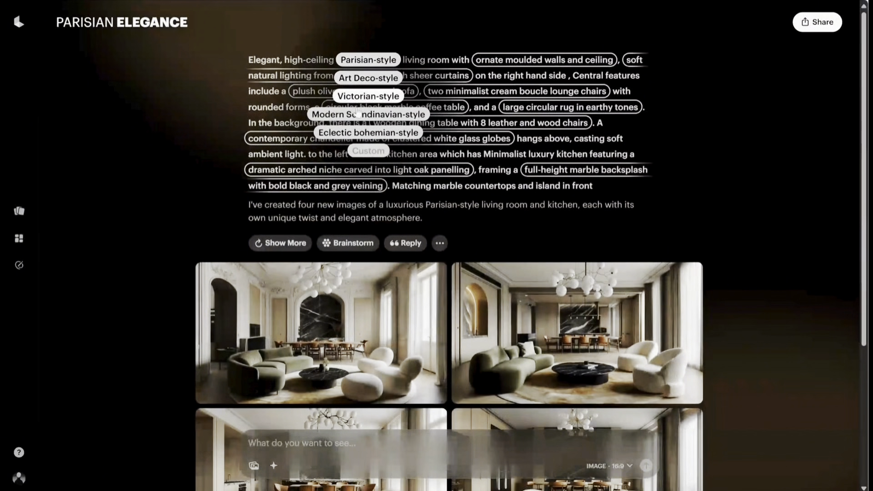
pyautogui.click(357, 64)
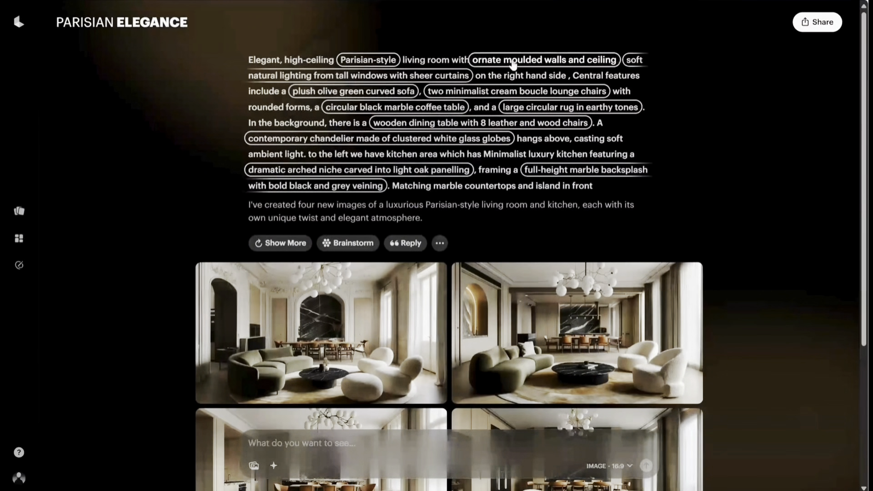
pyautogui.click(636, 60)
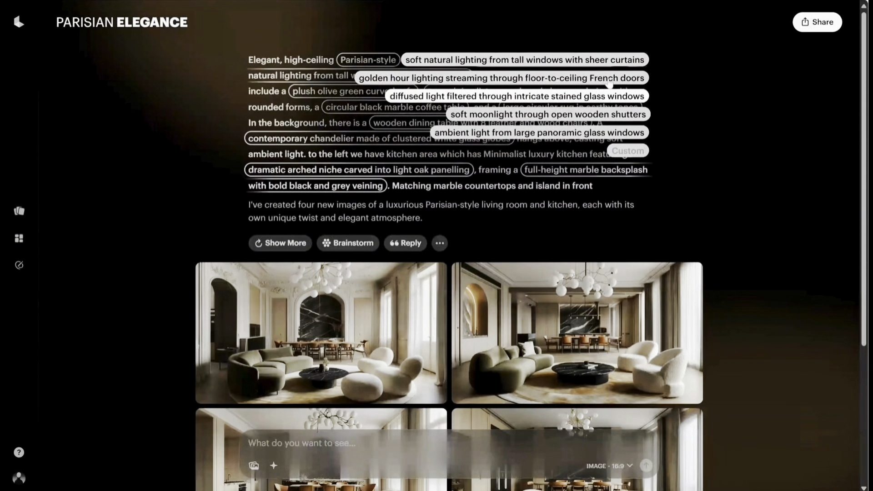
pyautogui.click(374, 92)
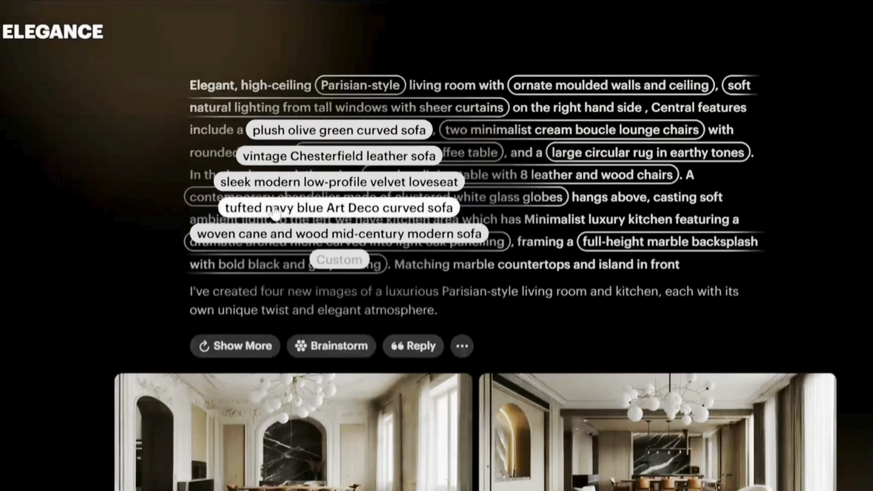
pyautogui.click(275, 208)
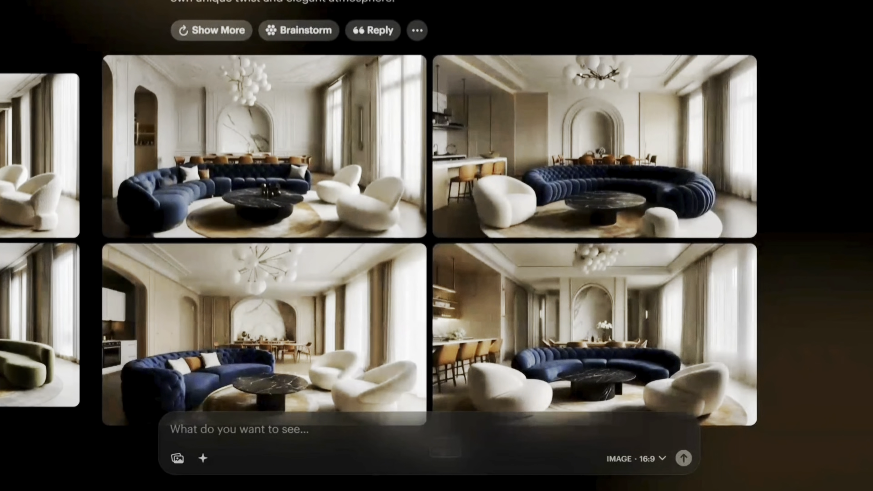
# View the four generated navy blue sofa images enlarged one after another and return to the board.
pyautogui.click(264, 146)
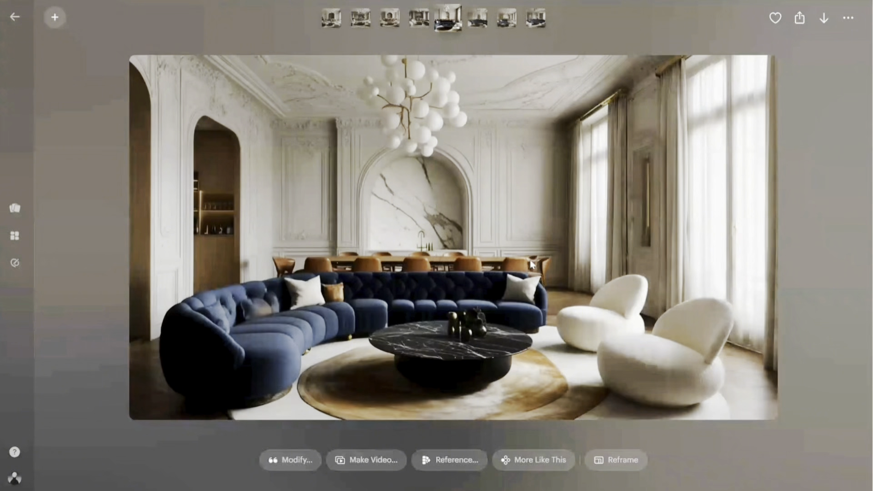
pyautogui.click(478, 18)
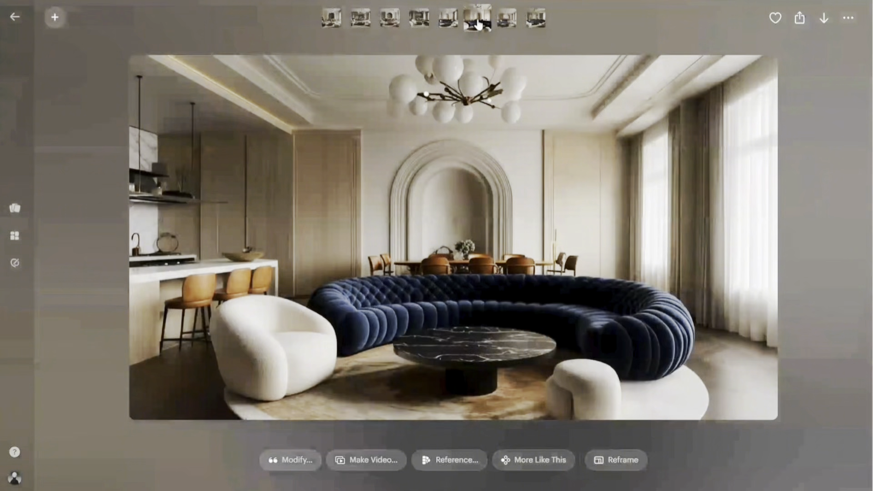
pyautogui.click(506, 19)
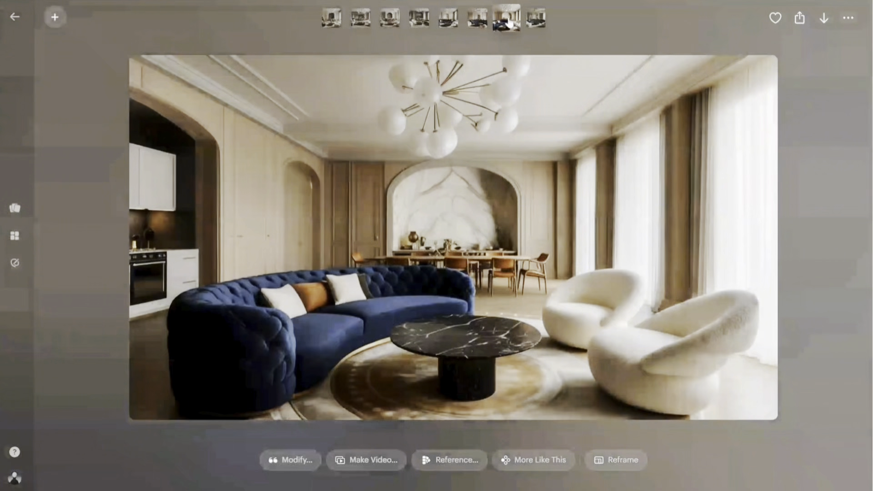
pyautogui.click(535, 20)
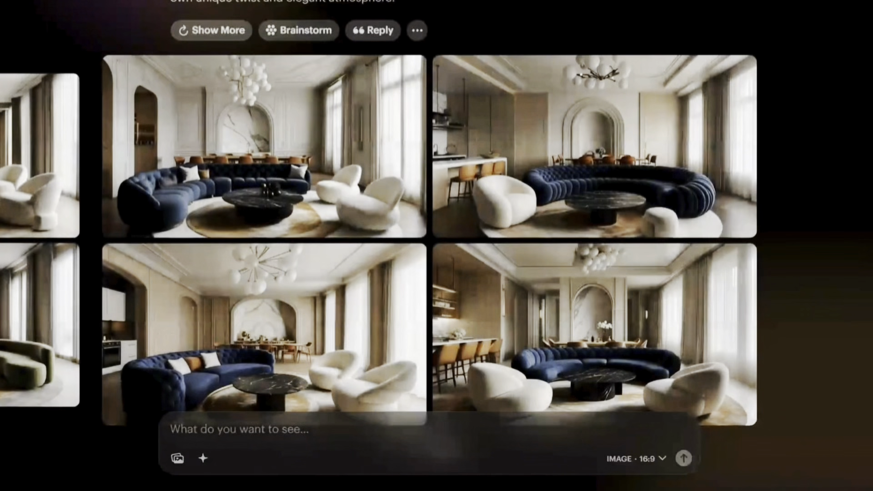
# Go back to the original olive green sofa set and generate more images like its first one.
pyautogui.scroll(-2, 409, 318)
pyautogui.click(382, 379)
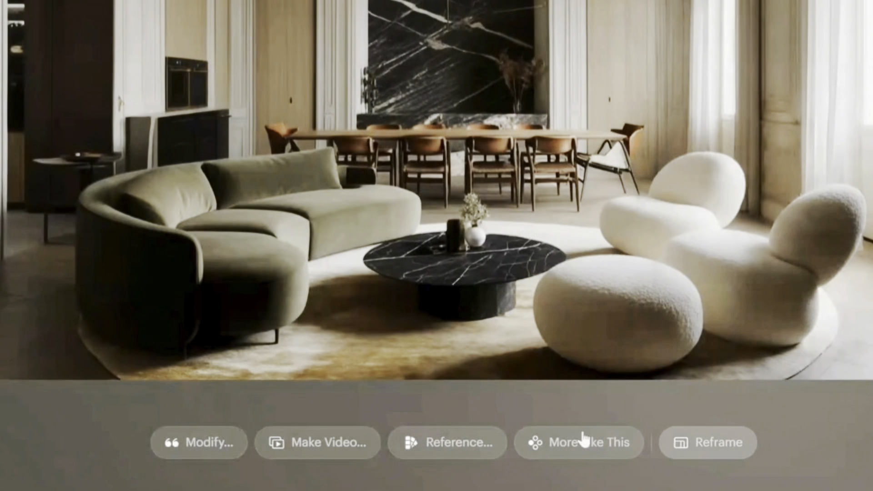
pyautogui.click(541, 445)
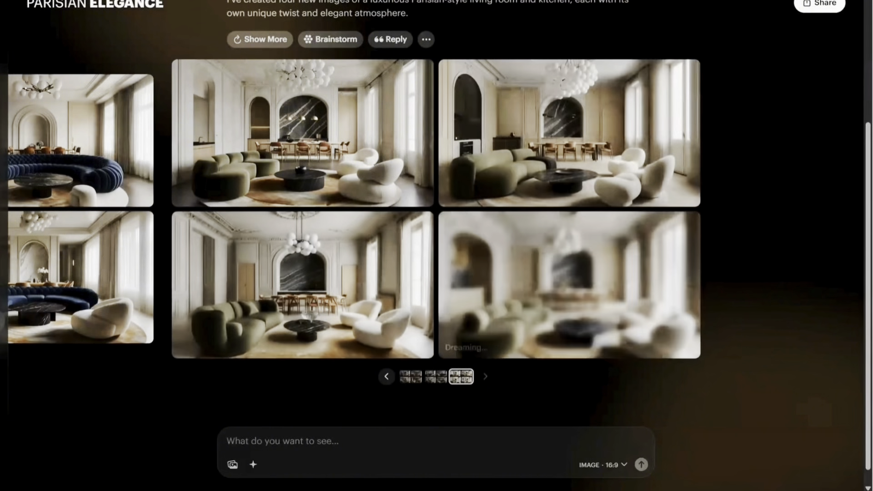
# View the four new olive green sofa variations enlarged one after another and return to the board.
pyautogui.click(272, 114)
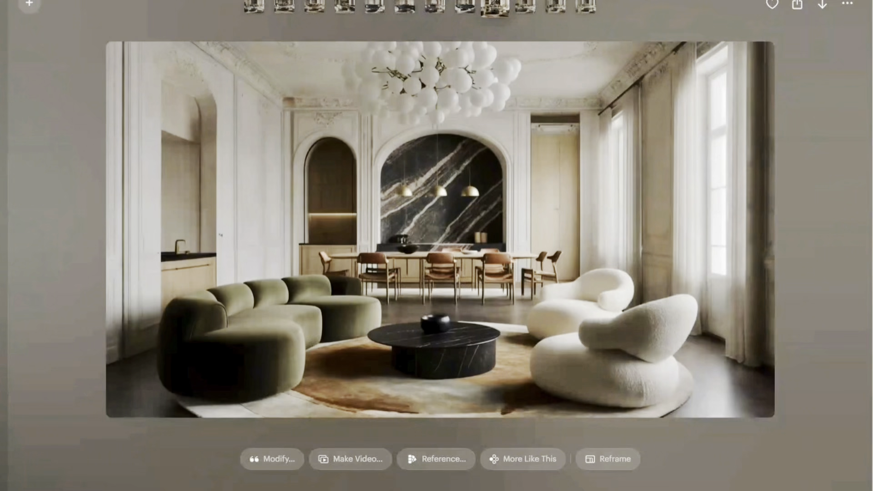
pyautogui.click(529, 7)
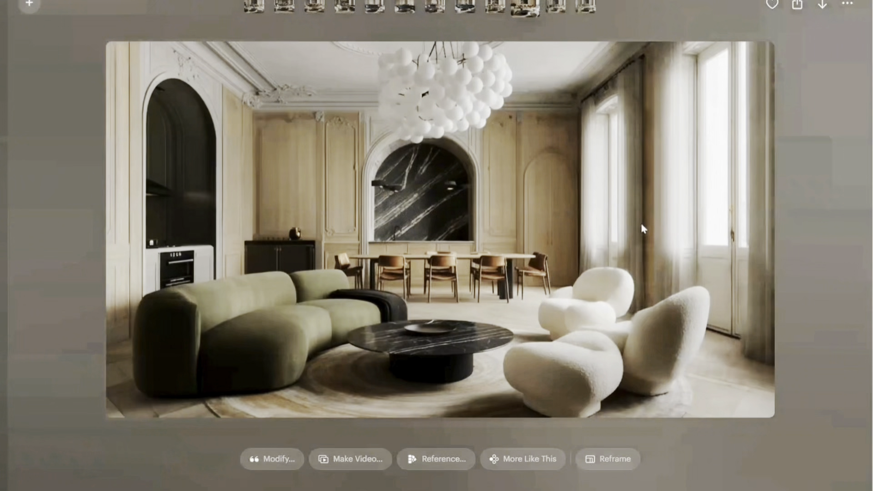
pyautogui.click(556, 8)
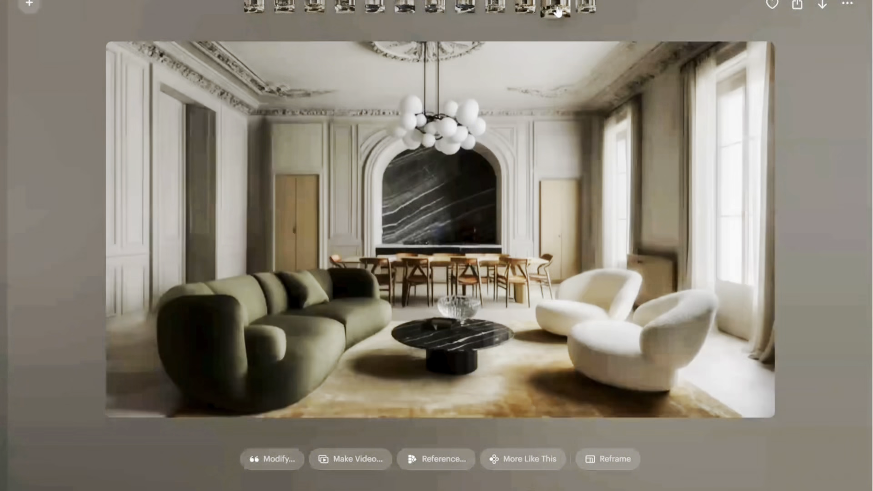
pyautogui.click(585, 10)
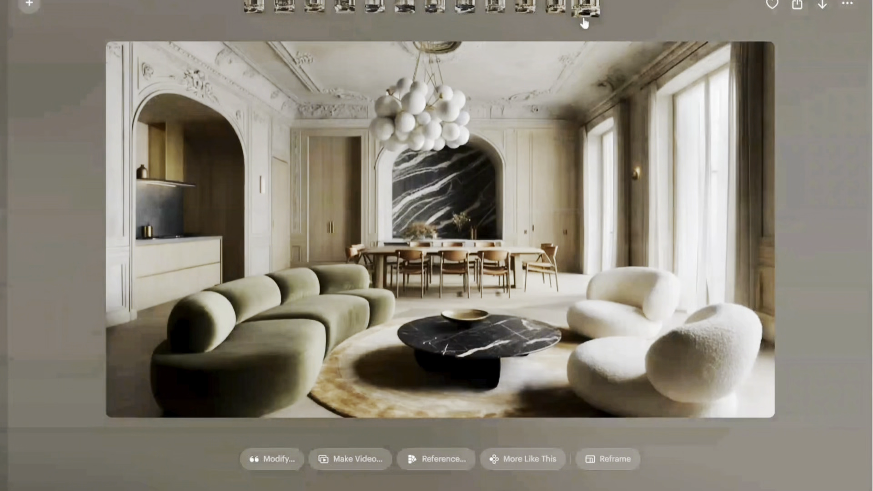
pyautogui.click(30, 97)
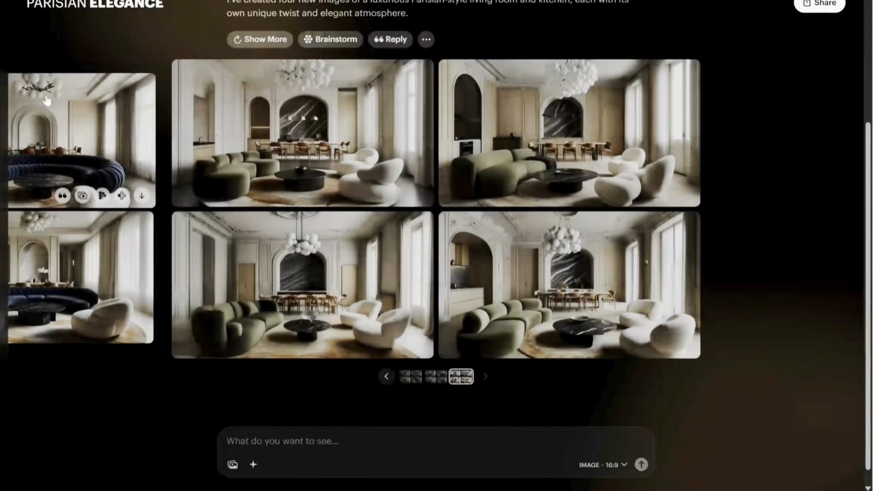
# Choose the Brainstorm idea of boucle and leather textures with light oak and marble, and generate it as a modification of the first variation image.
pyautogui.scroll(3, 293, 113)
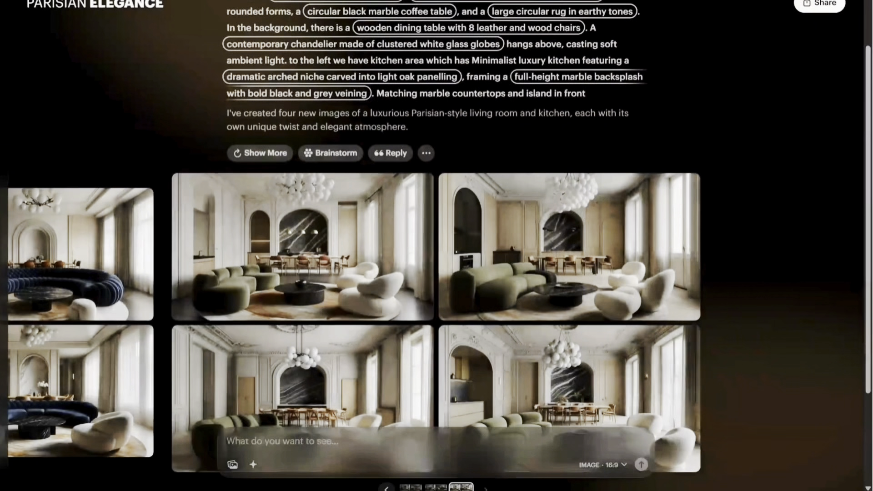
pyautogui.click(336, 153)
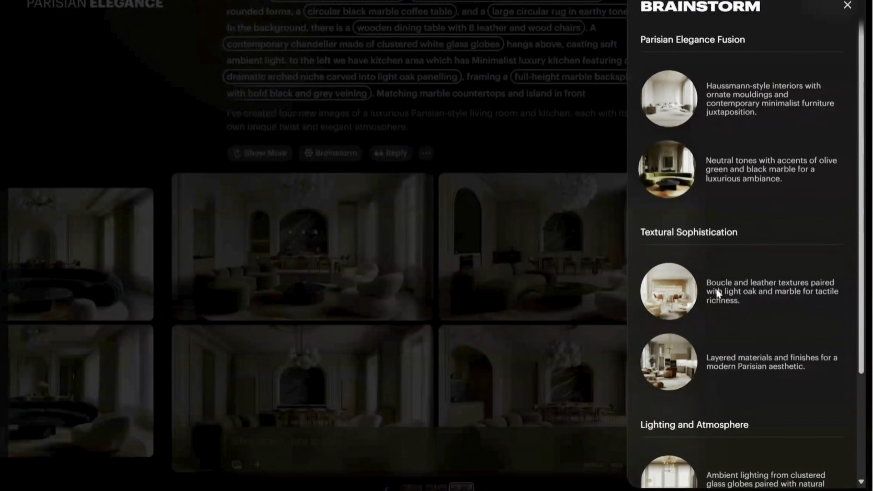
pyautogui.scroll(-3, 791, 267)
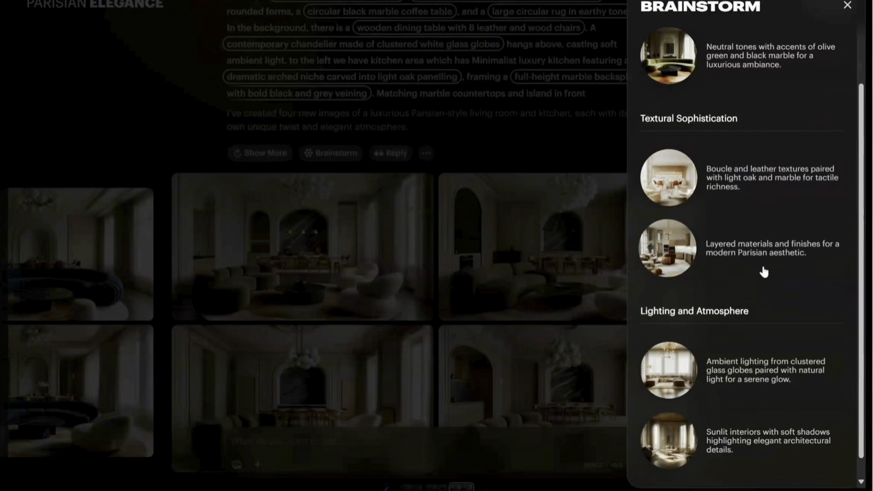
pyautogui.scroll(-1, 764, 264)
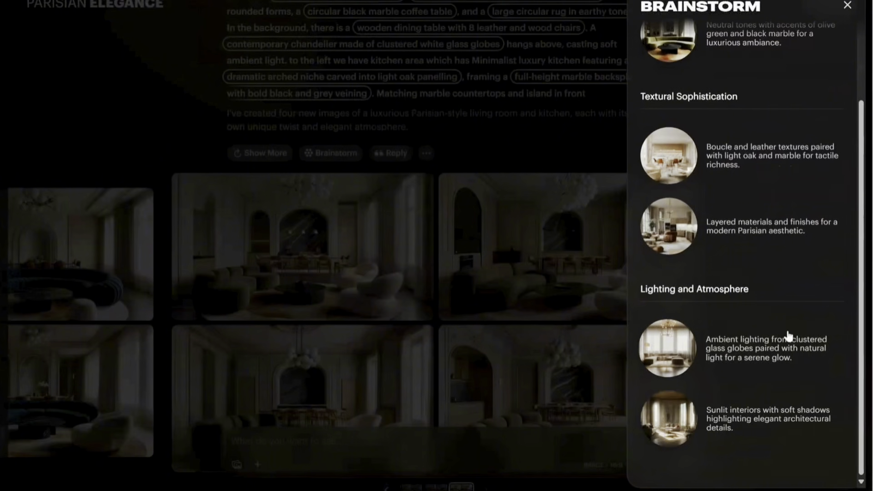
pyautogui.scroll(3, 785, 331)
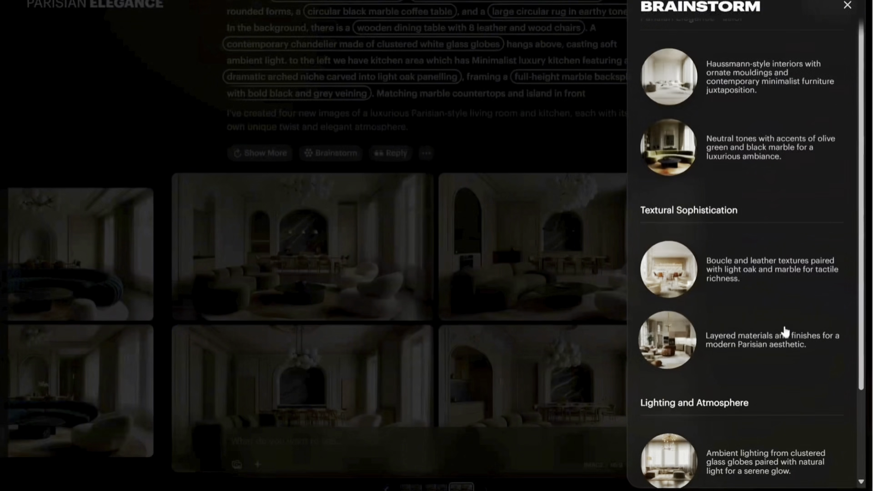
pyautogui.click(739, 274)
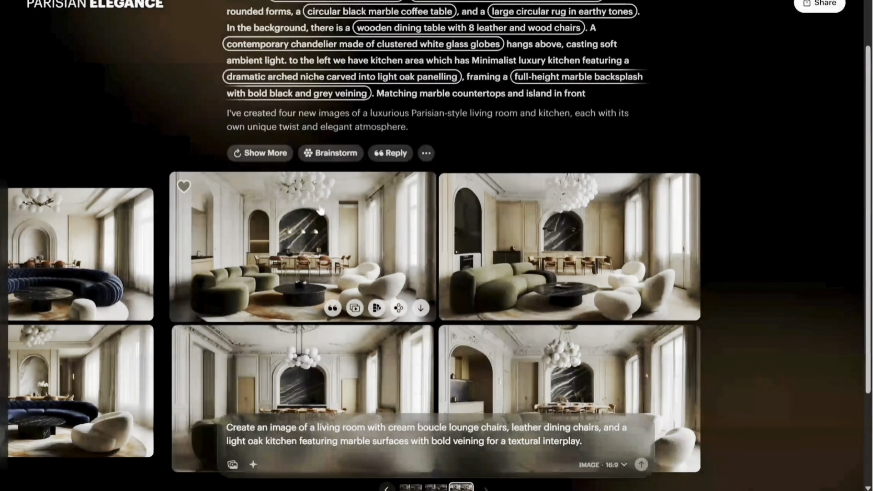
pyautogui.click(309, 255)
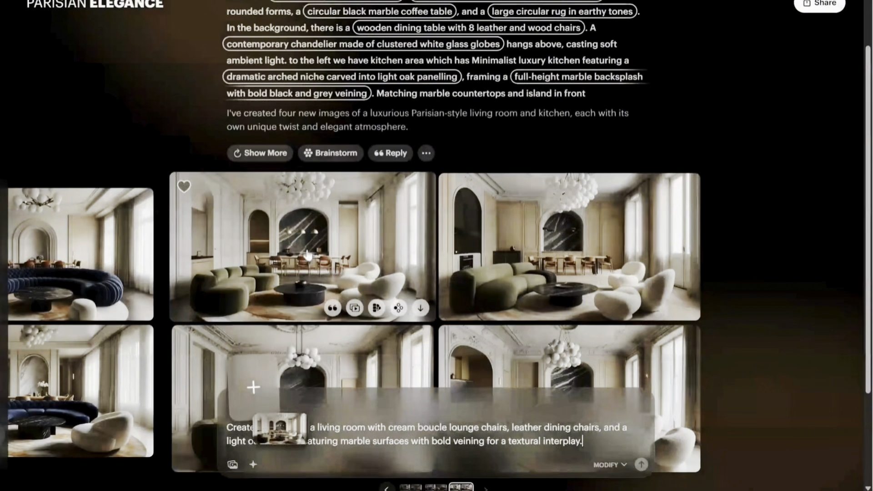
pyautogui.press('Return')
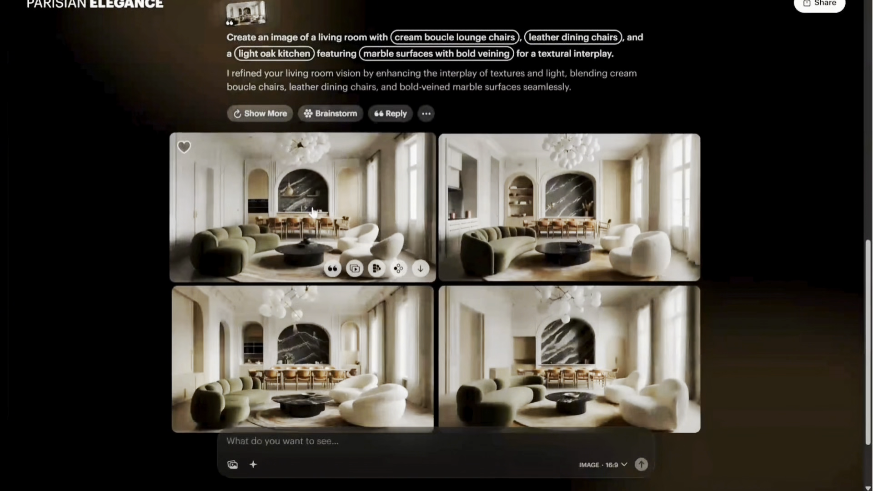
# View the modified boucle, leather and light oak living room images enlarged and return to the board.
pyautogui.click(313, 212)
pyautogui.click(578, 9)
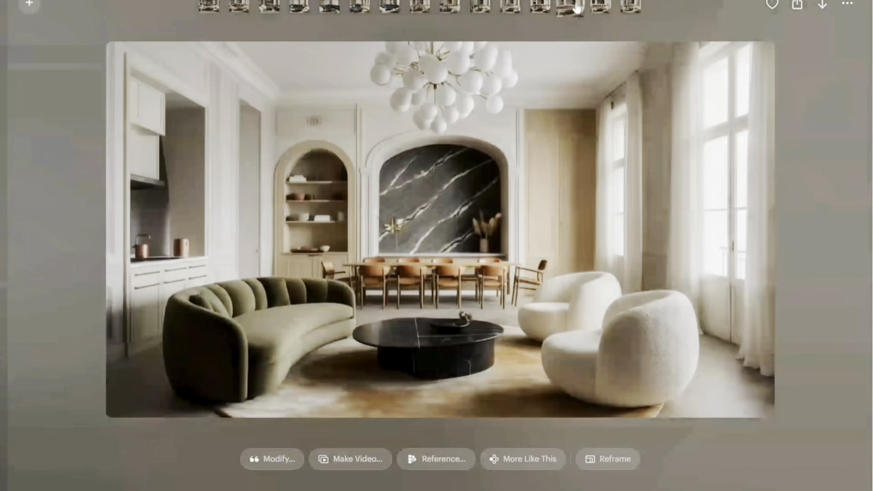
pyautogui.press('Left')
pyautogui.press('Right')
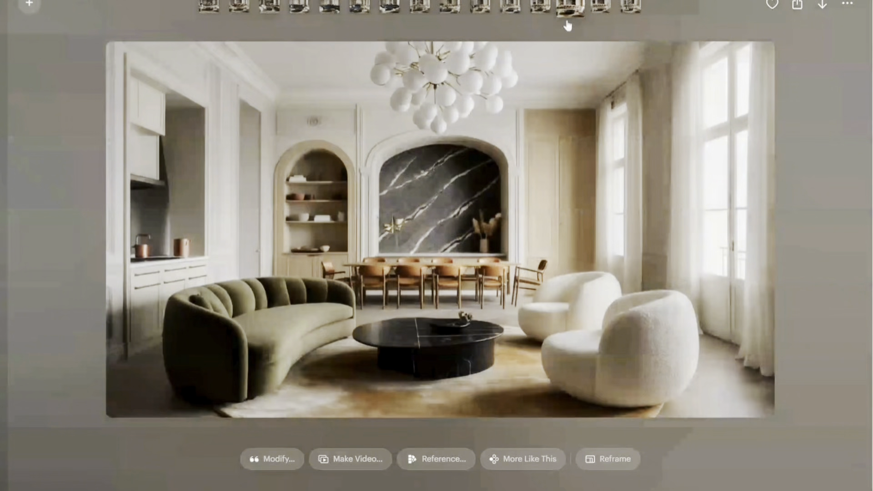
pyautogui.click(601, 10)
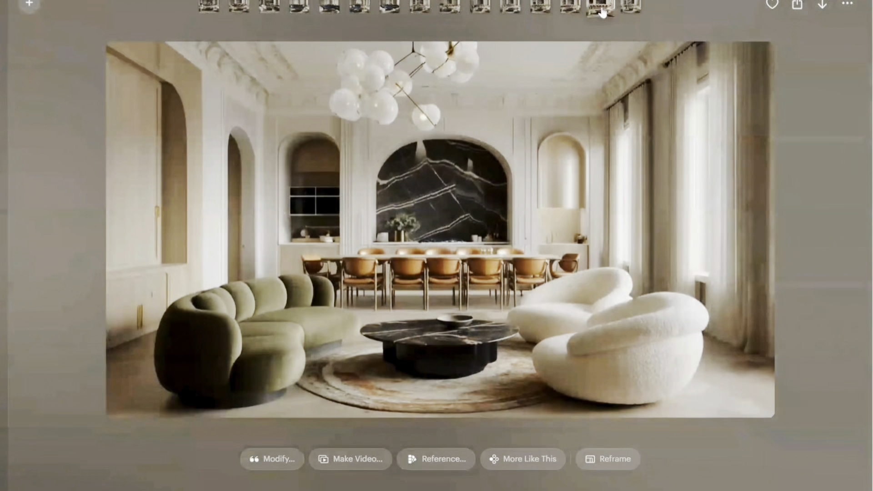
pyautogui.click(631, 7)
pyautogui.click(79, 53)
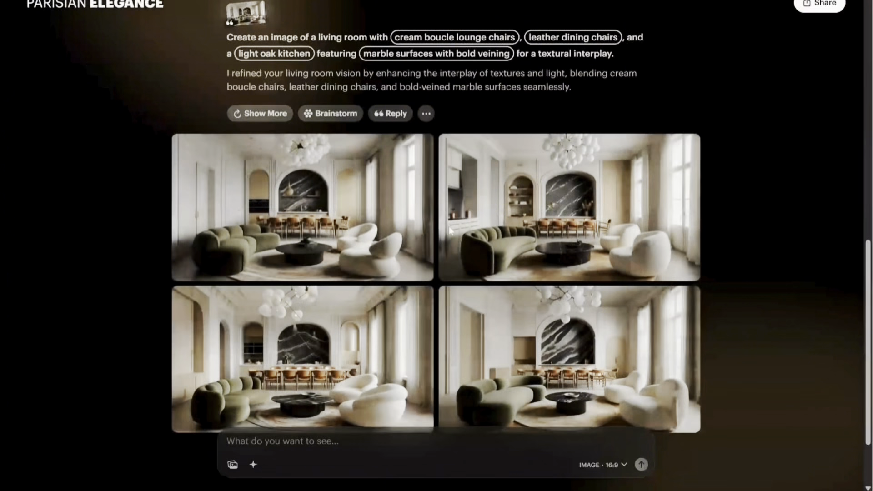
# Start a modification of the second boucle-and-leather image, asking for a kitchen area and island made of light white marble to the left side of lounge area.
pyautogui.click(565, 203)
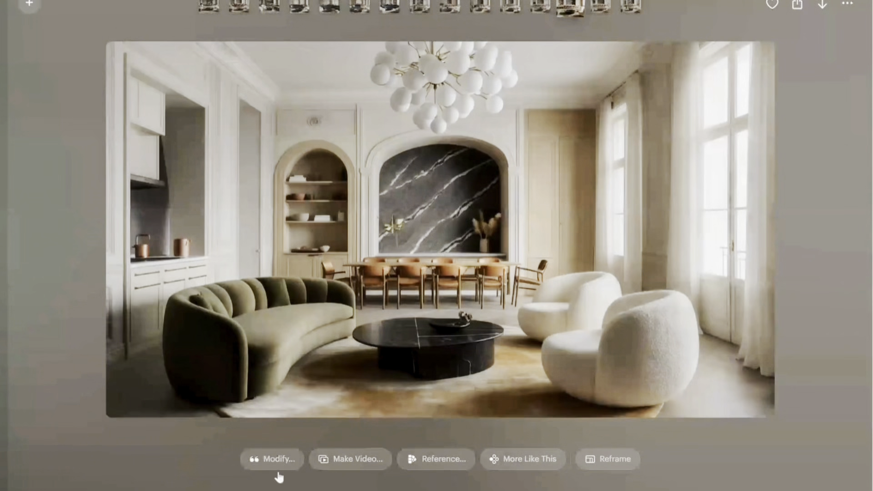
pyautogui.click(275, 459)
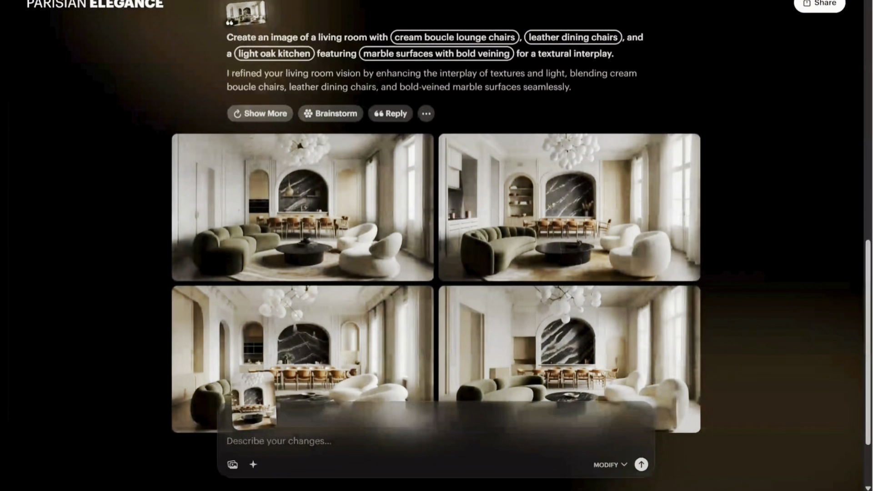
pyautogui.write('add kitchen area ')
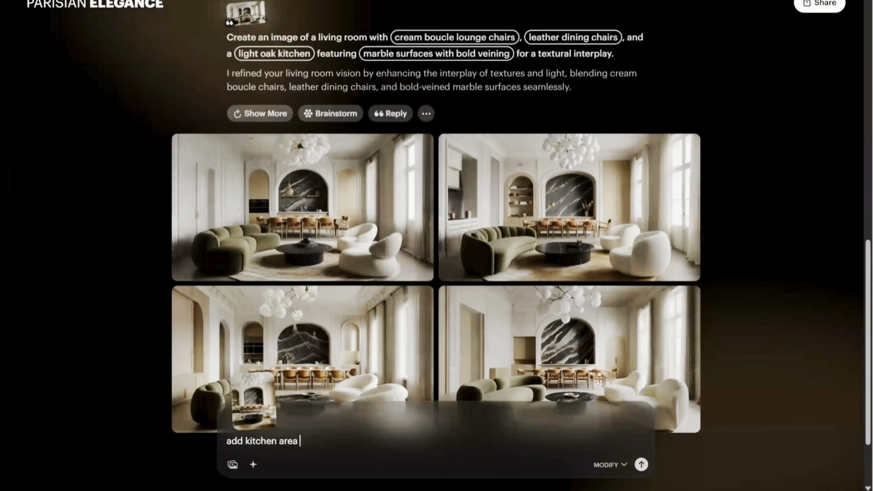
pyautogui.write('and island made of light white marcle')
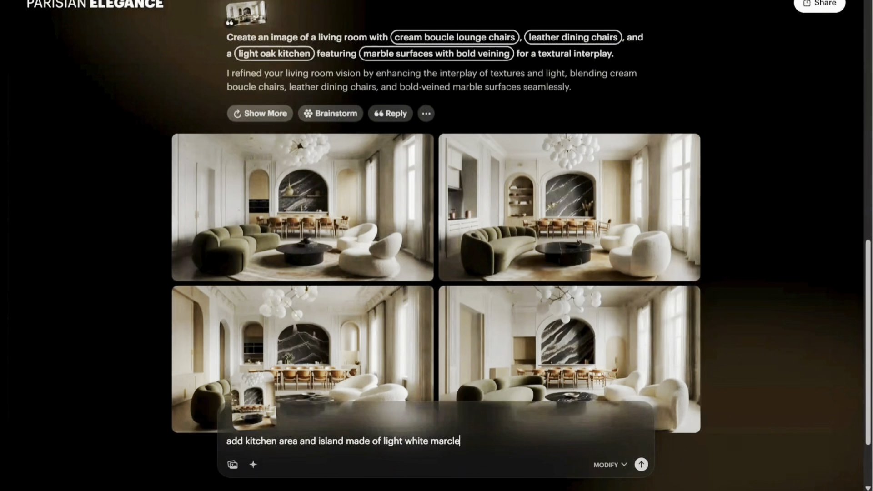
pyautogui.press('BackSpace')
pyautogui.press('BackSpace')
pyautogui.press('BackSpace')
pyautogui.write('ble to the left side ')
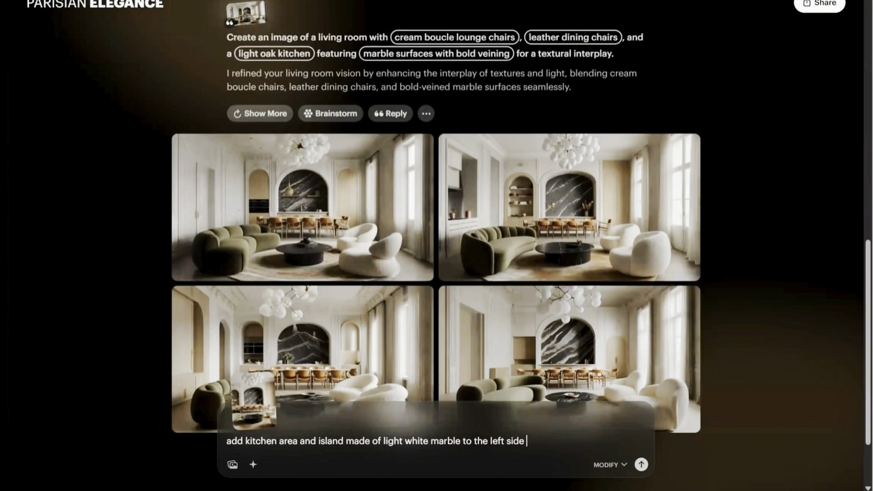
pyautogui.write('of lounge arre, then change the rug t')
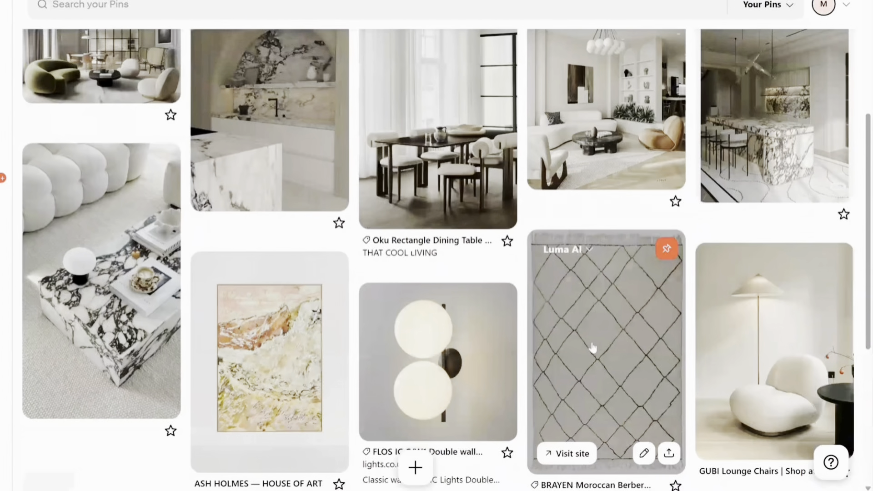
# Extend the prompt with a textured cream rug with simple black lines and nude pink dining chair fabric, and generate the modification.
pyautogui.click(592, 348)
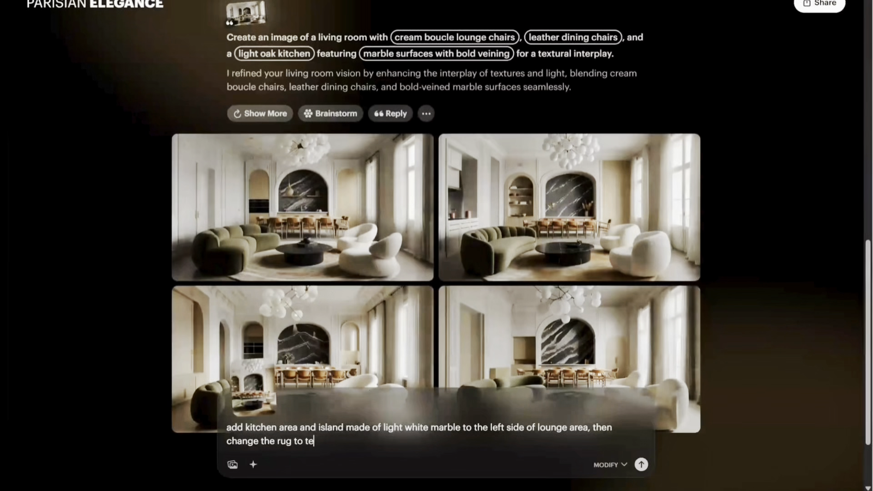
pyautogui.write('xtured cream rug with simple blka')
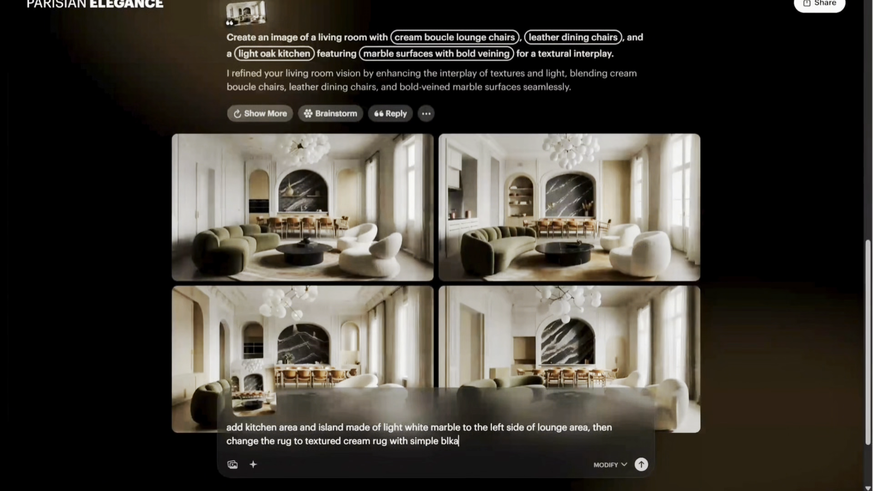
pyautogui.press('BackSpace')
pyautogui.press('BackSpace')
pyautogui.write('ack lines , change the dining')
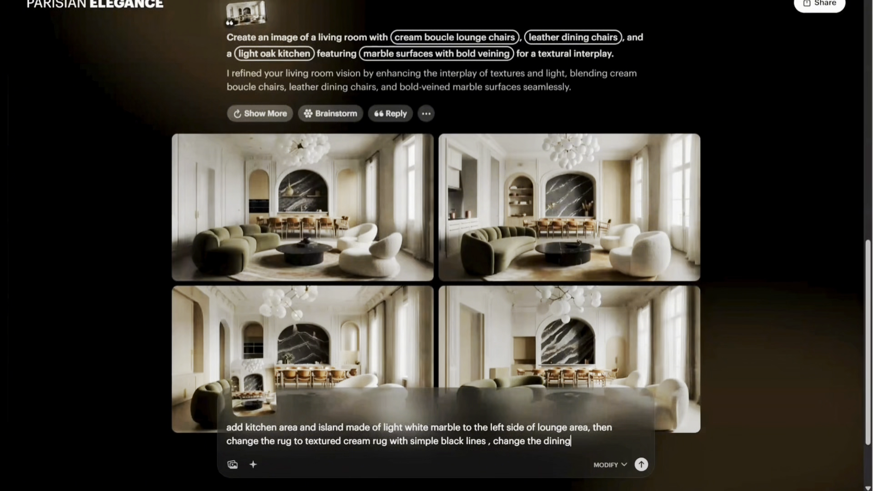
pyautogui.write(' chair fabric to nude')
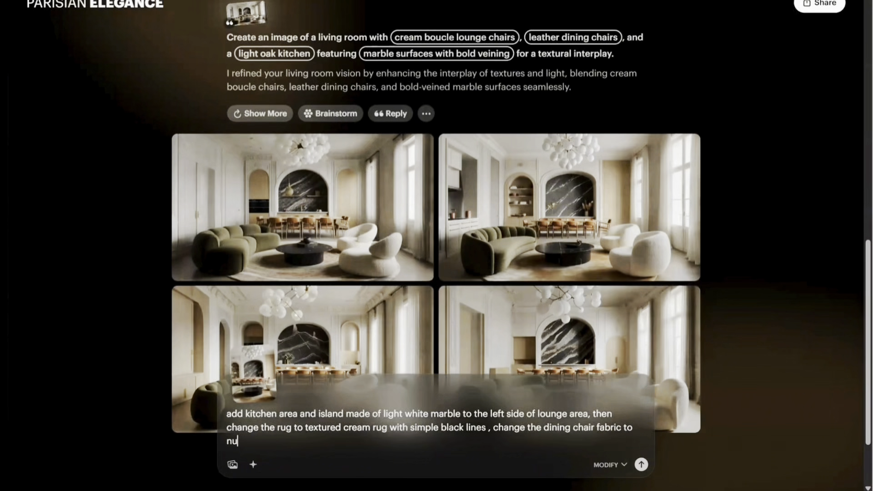
pyautogui.write(' pink')
pyautogui.press('Return')
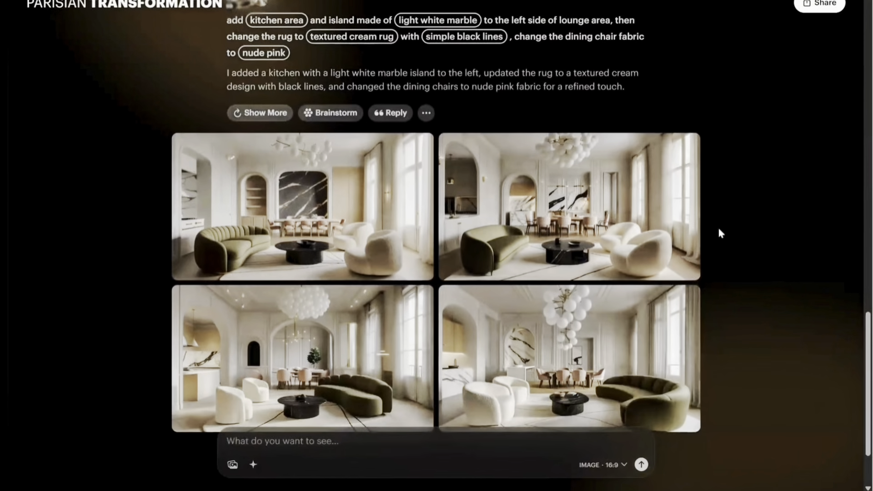
# View the four white marble kitchen and nude pink chair variations enlarged, comparing the third and fourth again.
pyautogui.click(330, 210)
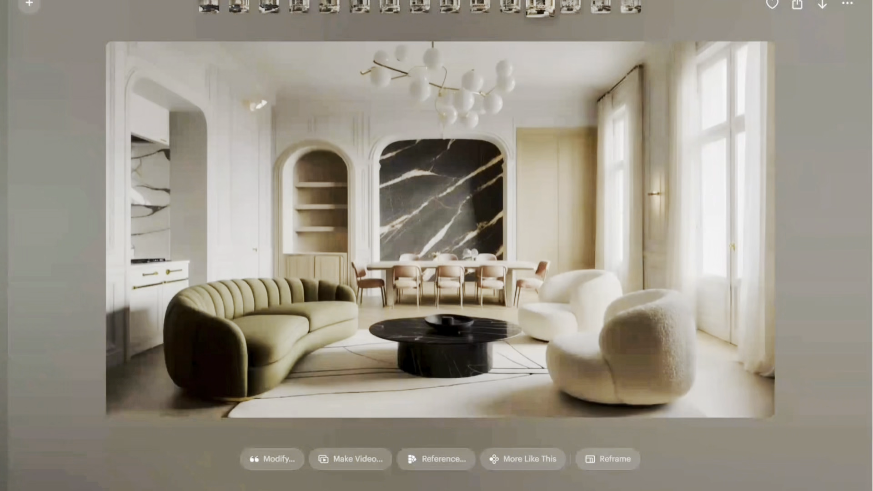
pyautogui.click(570, 6)
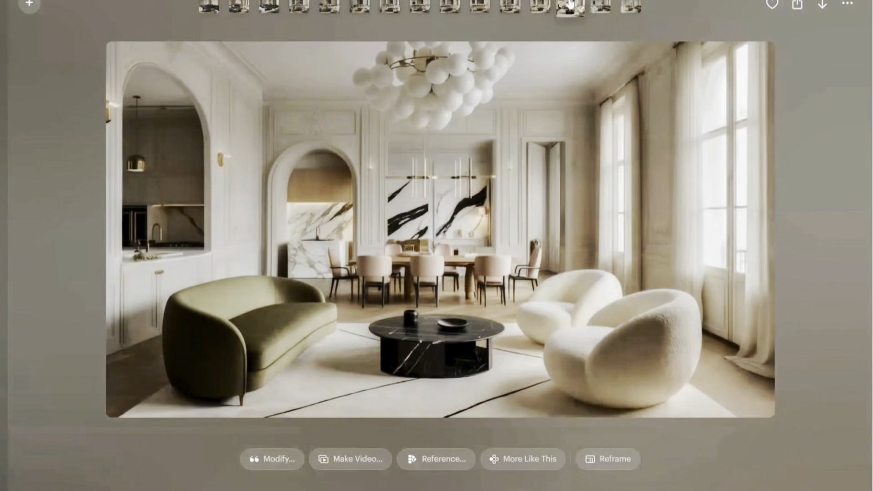
pyautogui.click(604, 7)
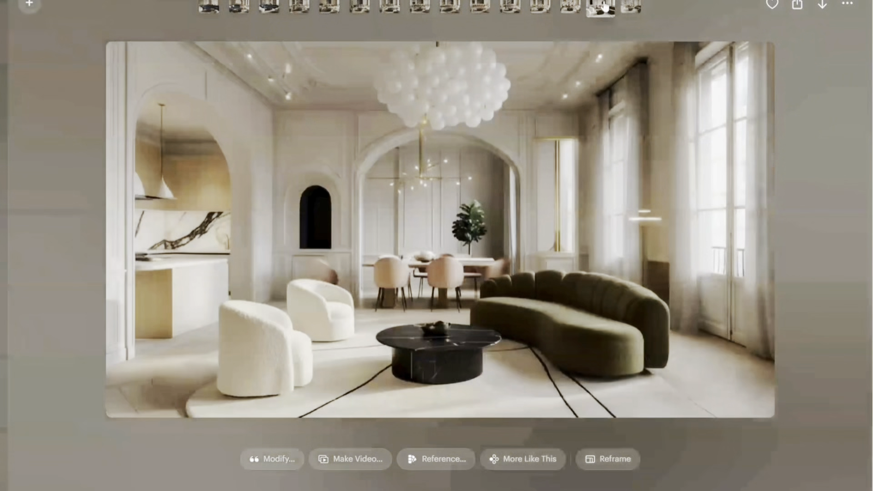
pyautogui.click(630, 7)
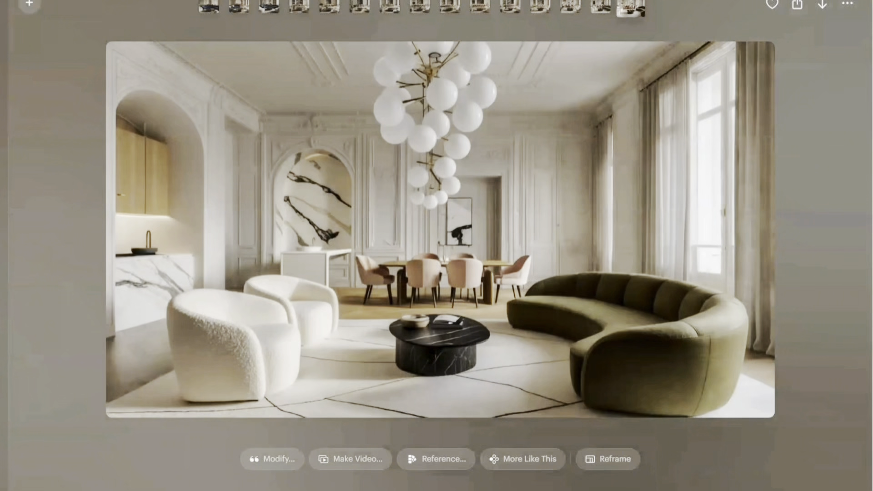
pyautogui.click(605, 6)
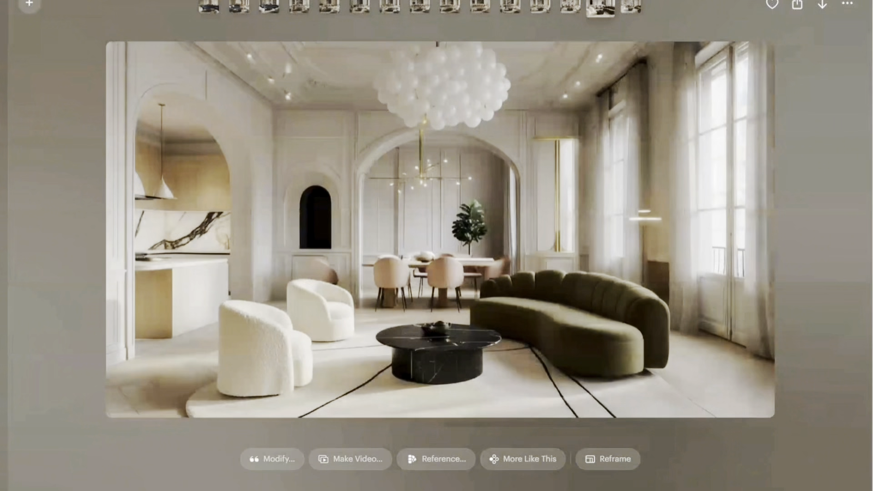
pyautogui.click(626, 8)
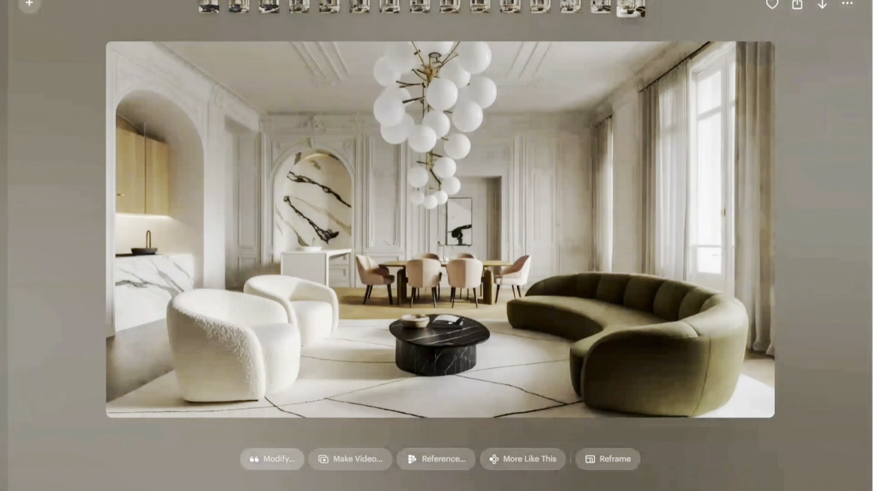
# Modify the fourth variation with simpler ceiling moulding, no wall moulding, big artwork behind the dining table, and an opened-up kitchen with white marble island in front.
pyautogui.click(273, 460)
pyautogui.write('simplify the moulding on ')
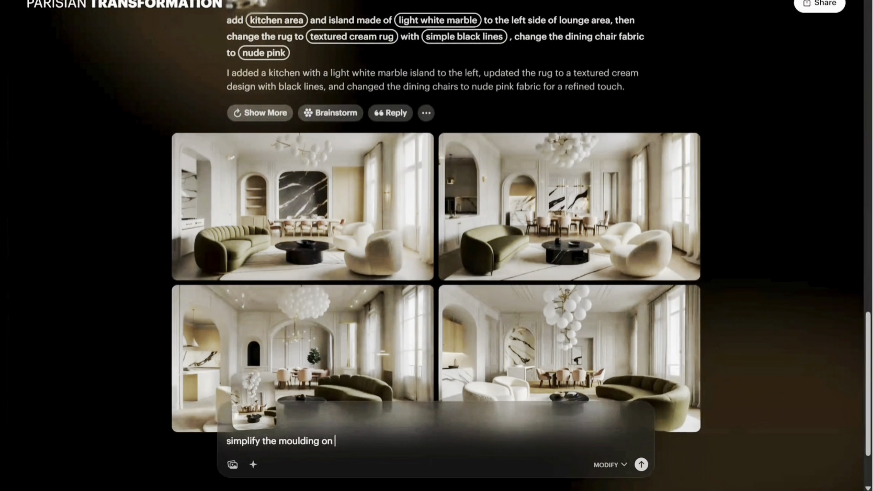
pyautogui.write('the ceiling, wall dose not have moulding,')
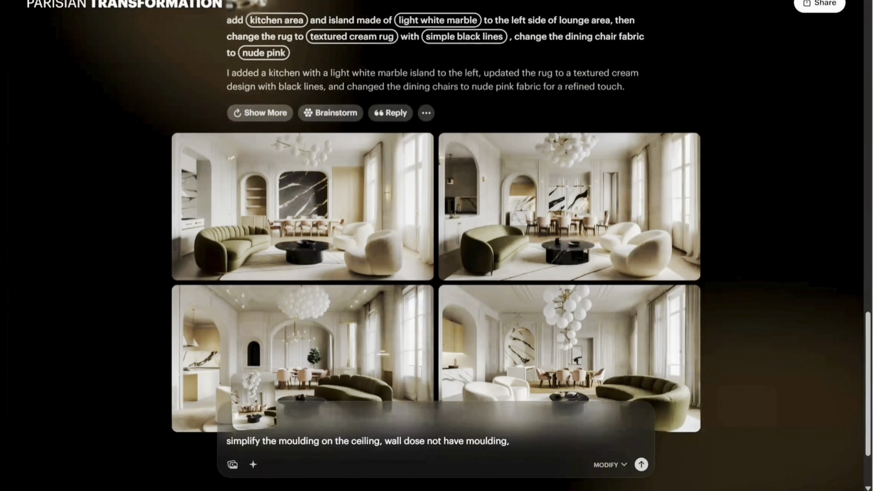
pyautogui.write(' befind the dining table add big artwork,')
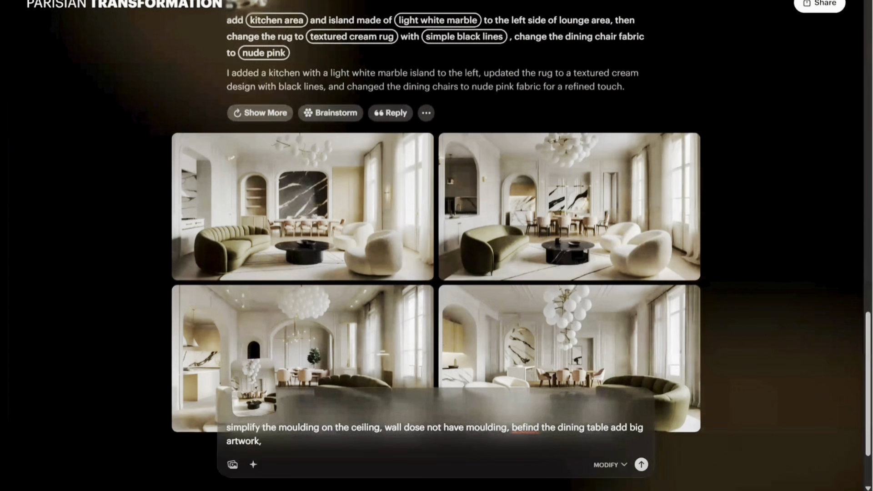
pyautogui.write(' open up the kitchen area and you have main ')
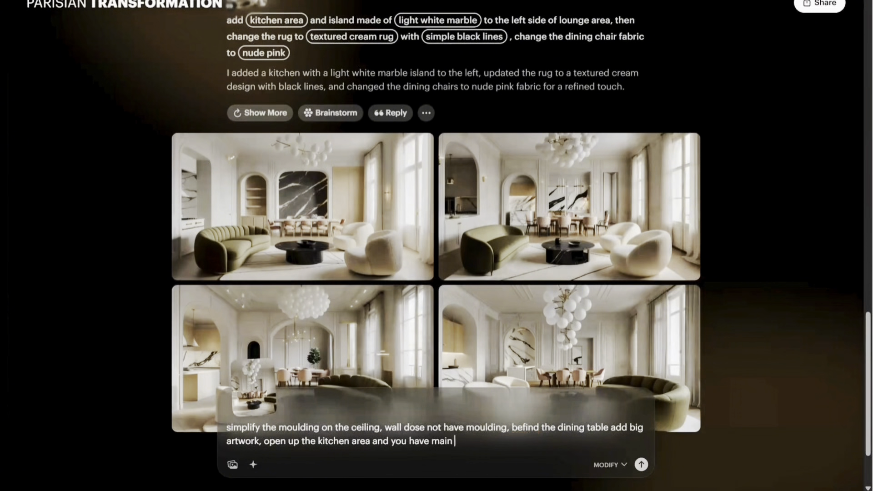
pyautogui.write('kitchen and island made of white marble in front')
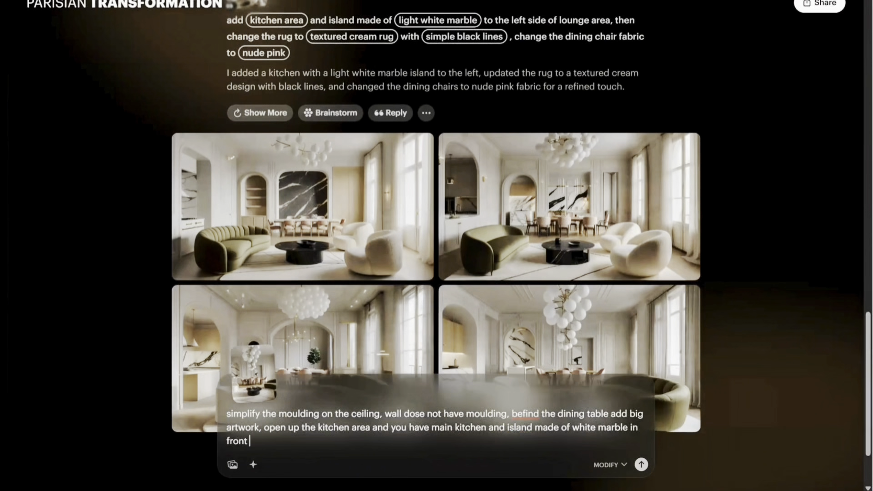
pyautogui.press('Return')
# View the four simplified-moulding variations with large artwork enlarged one after another, returning to the first.
pyautogui.scroll(7, 445, 294)
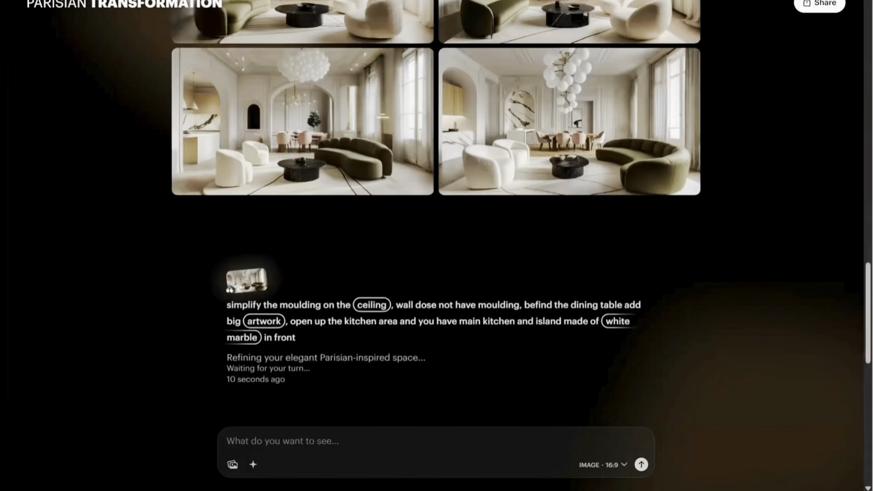
pyautogui.scroll(-5, 706, 130)
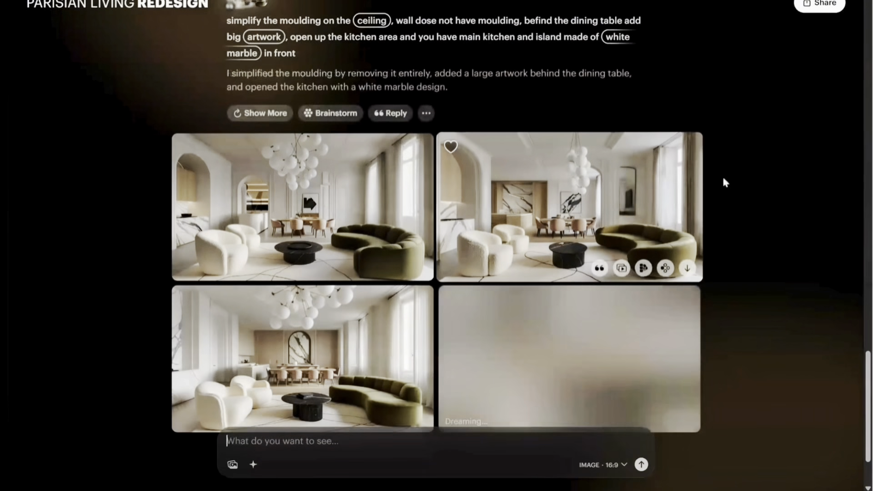
pyautogui.click(386, 139)
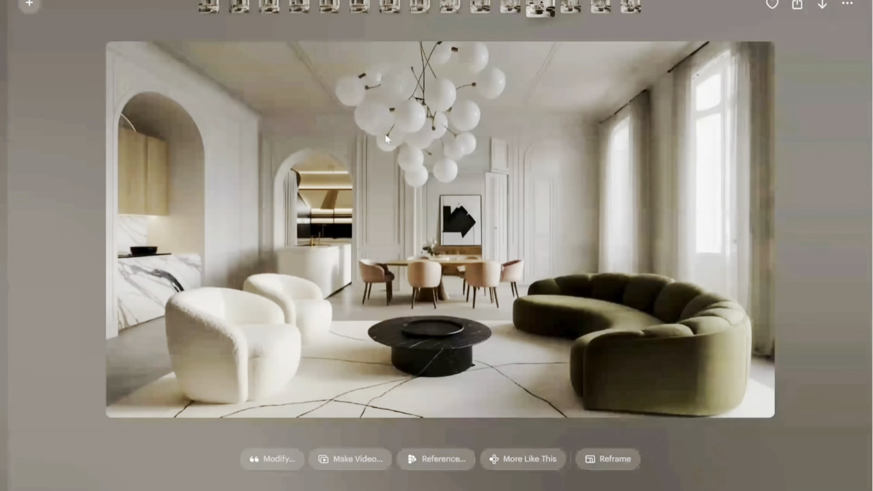
pyautogui.click(571, 8)
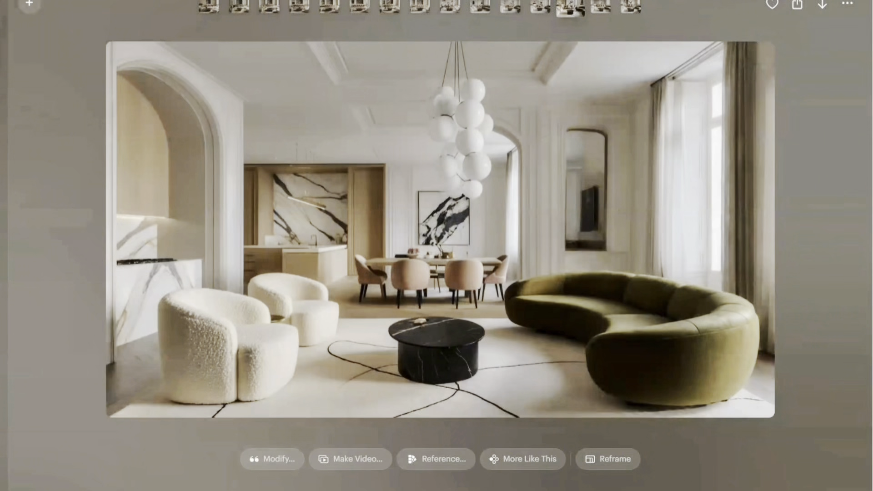
pyautogui.click(598, 10)
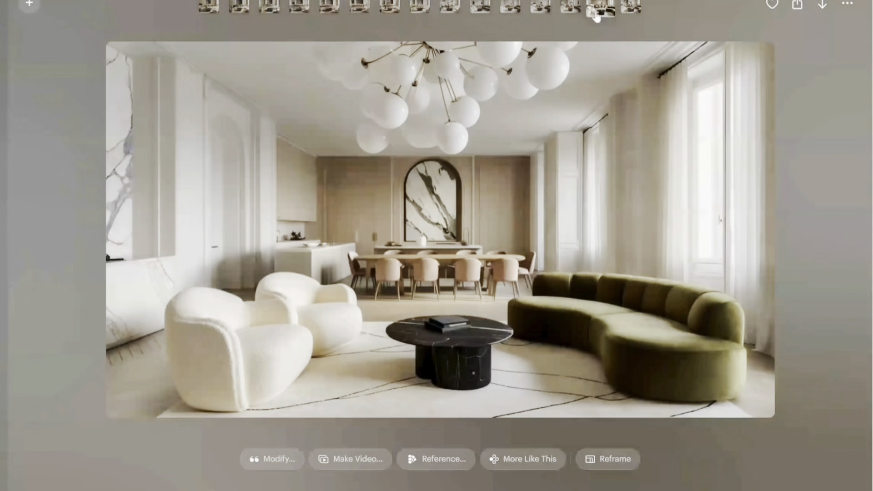
pyautogui.click(631, 9)
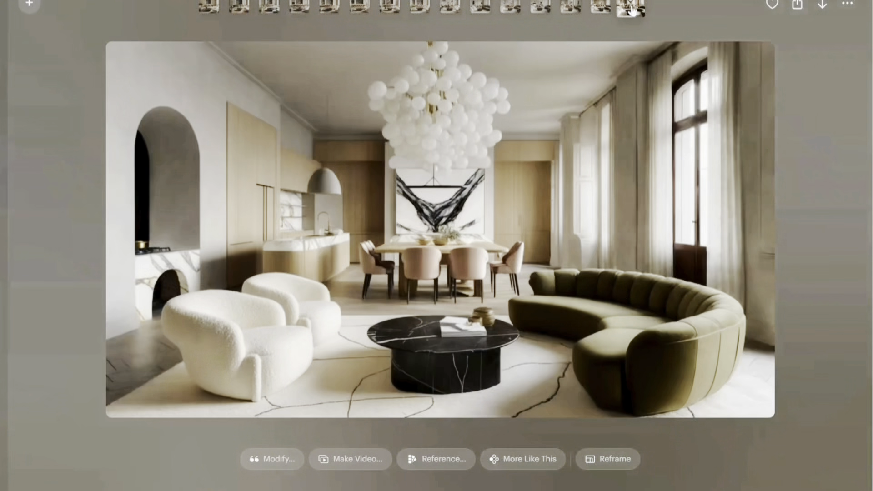
pyautogui.click(538, 10)
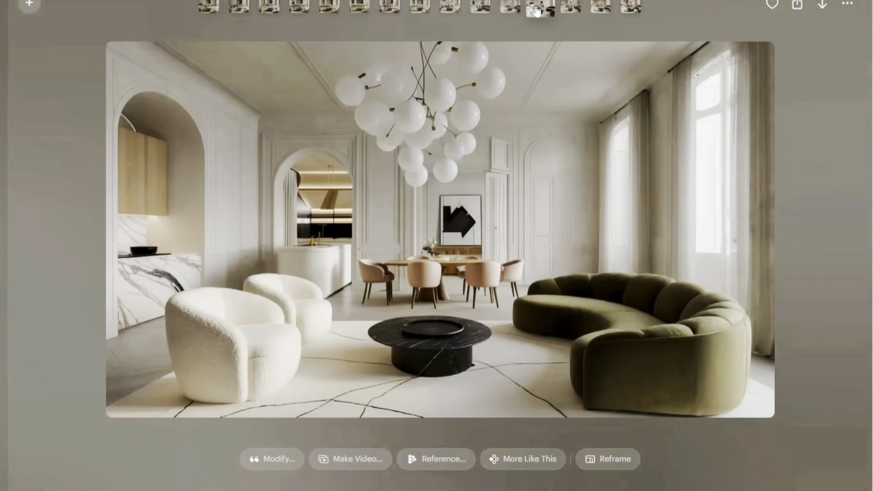
# Mark the second simplified variation as a favorite and modify it with a black marble rectangle block coffee table and a longer dining table.
pyautogui.click(569, 10)
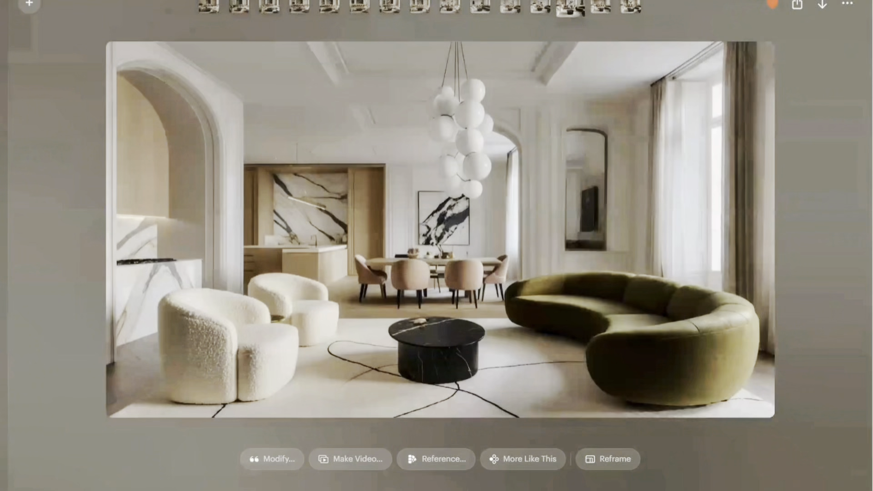
pyautogui.click(260, 465)
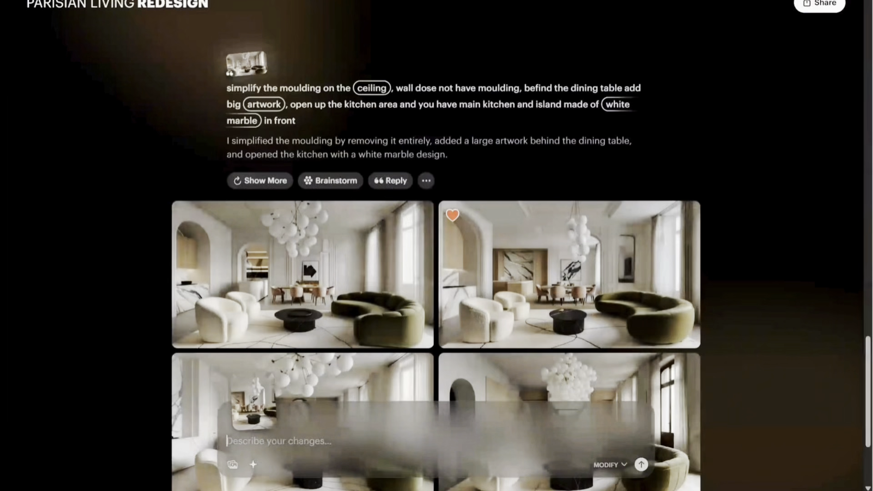
pyautogui.write('change the coffee table to black marble ')
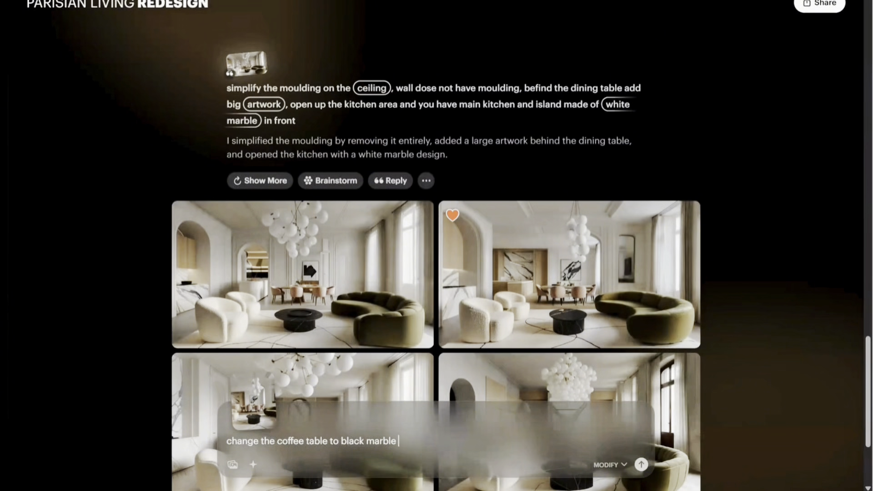
pyautogui.write('rectangle block and make the dining table longer')
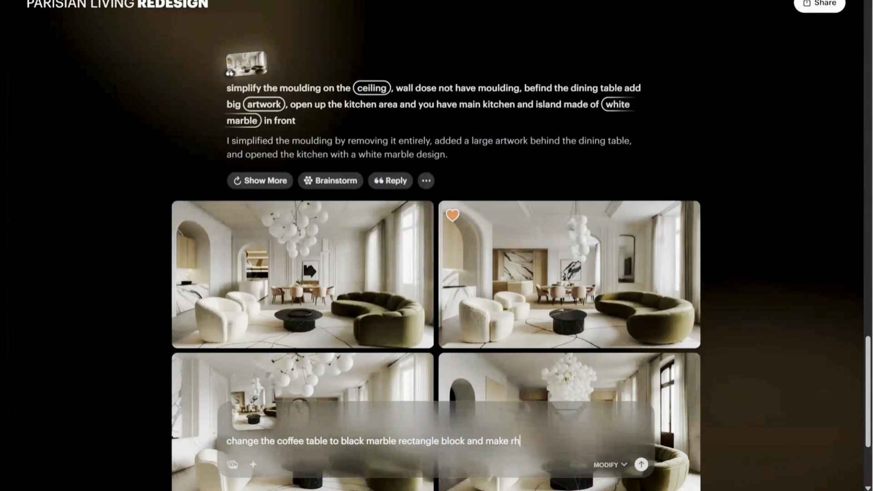
pyautogui.press('Return')
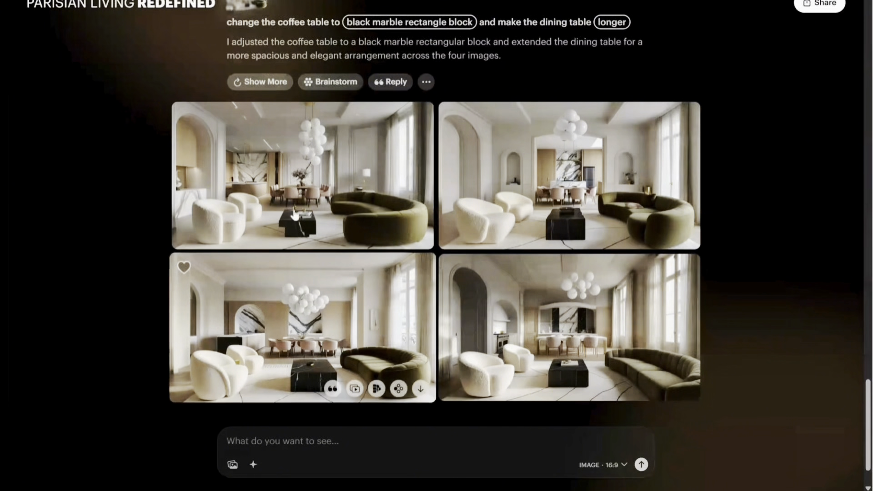
# View the four black marble block coffee table variations enlarged one after another, then return to the board.
pyautogui.click(303, 190)
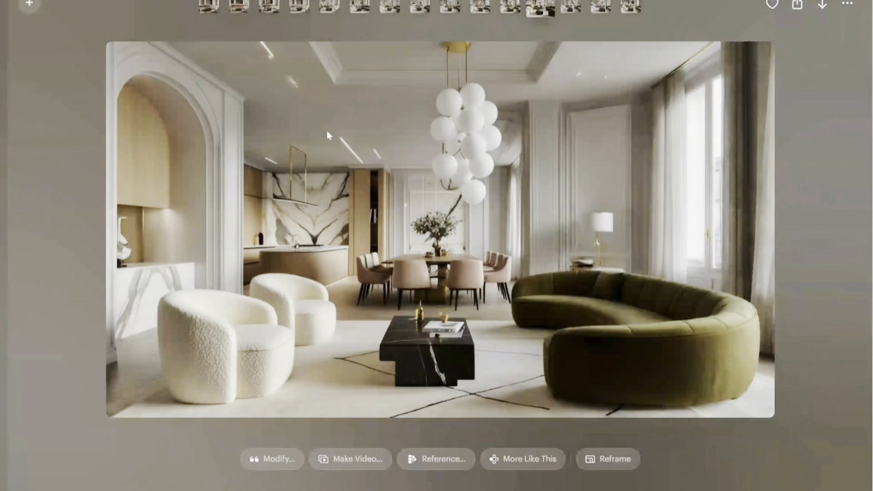
pyautogui.click(576, 11)
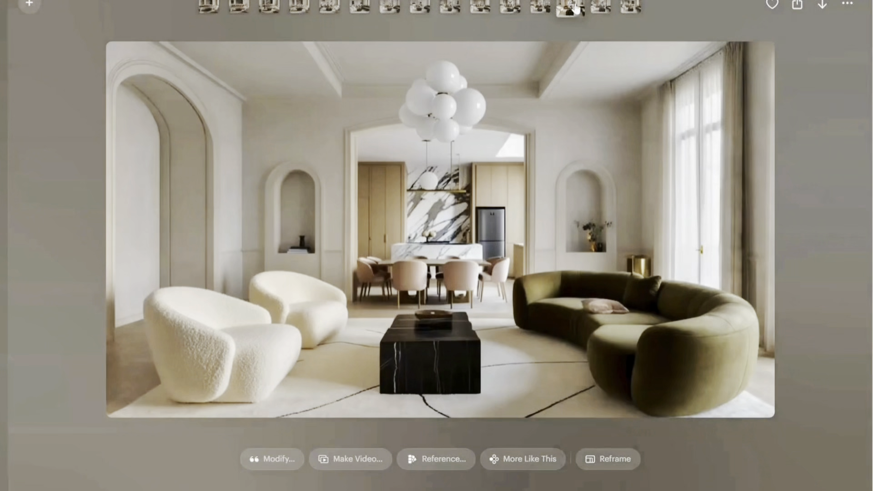
pyautogui.click(602, 7)
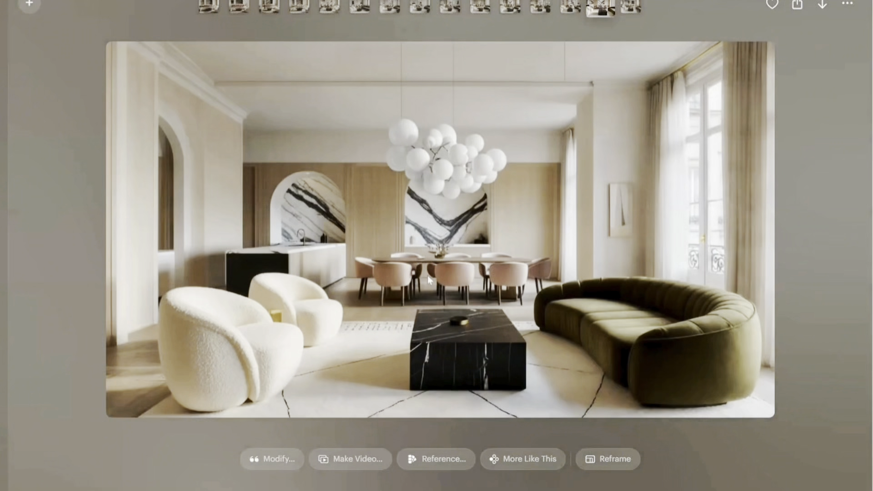
pyautogui.click(632, 9)
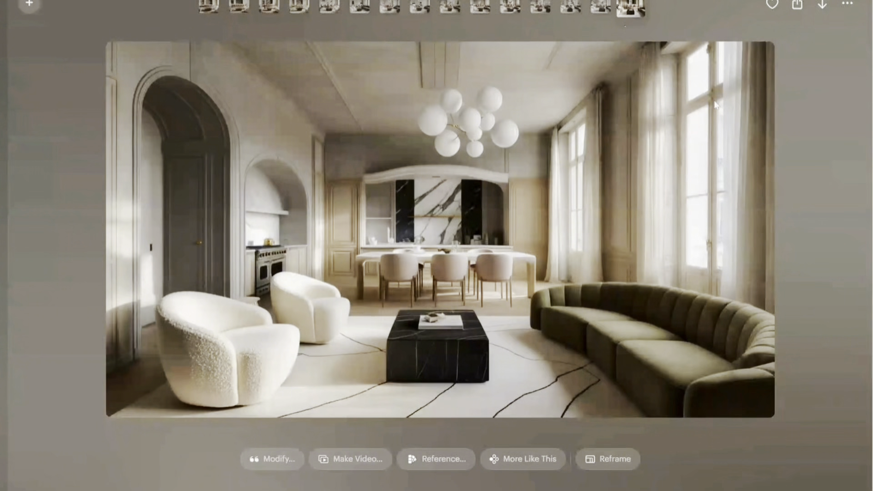
pyautogui.click(825, 110)
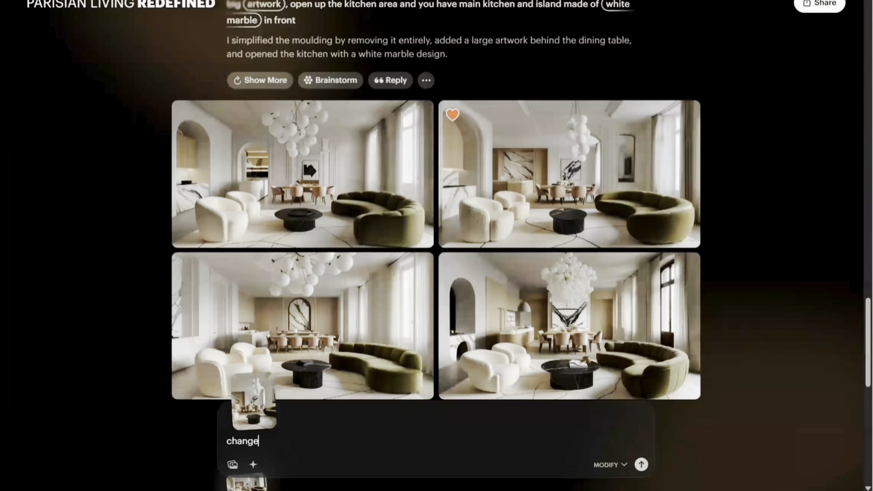
# Modify the room by changing the dining chair colour to blend in with the rest of the colour scheme.
pyautogui.write('the artwork to wall light in')
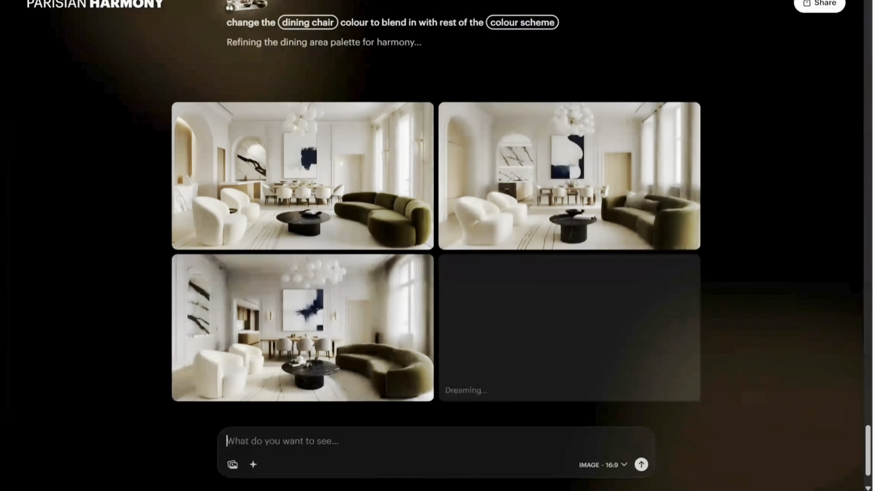
# View the four variations with recoloured dining chairs enlarged one after another, ending on the fourth.
pyautogui.click(342, 170)
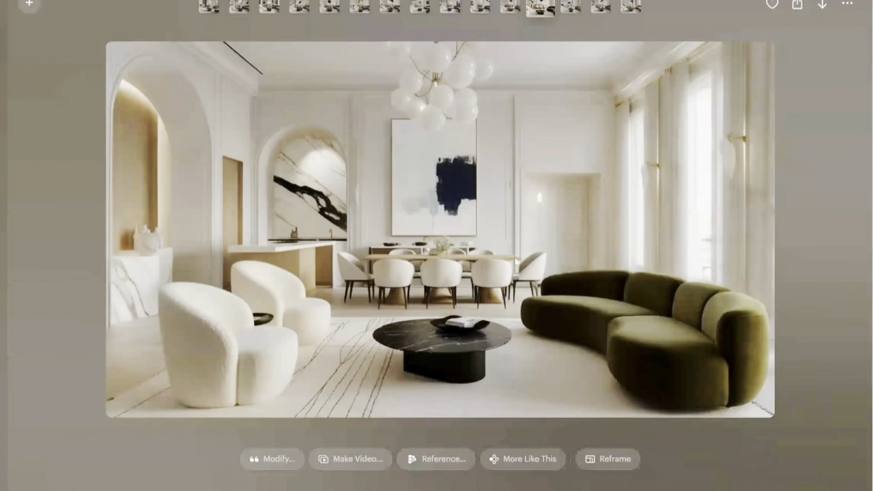
pyautogui.click(570, 8)
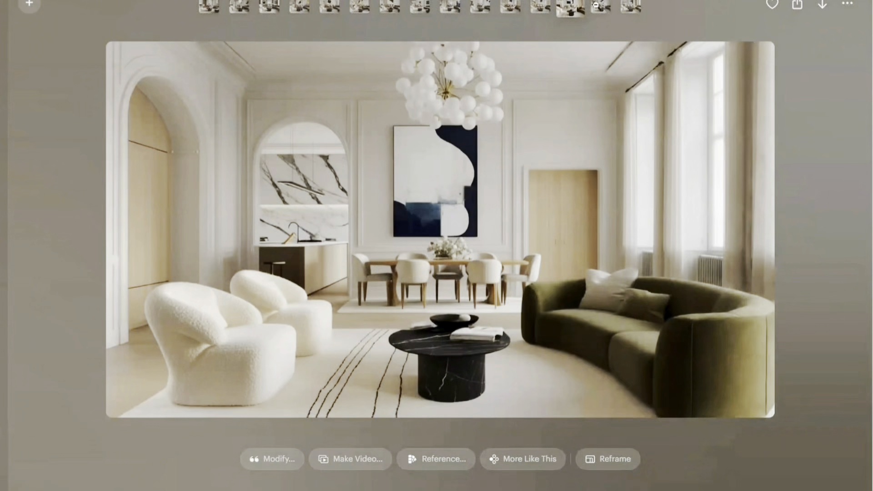
pyautogui.click(596, 6)
pyautogui.click(626, 6)
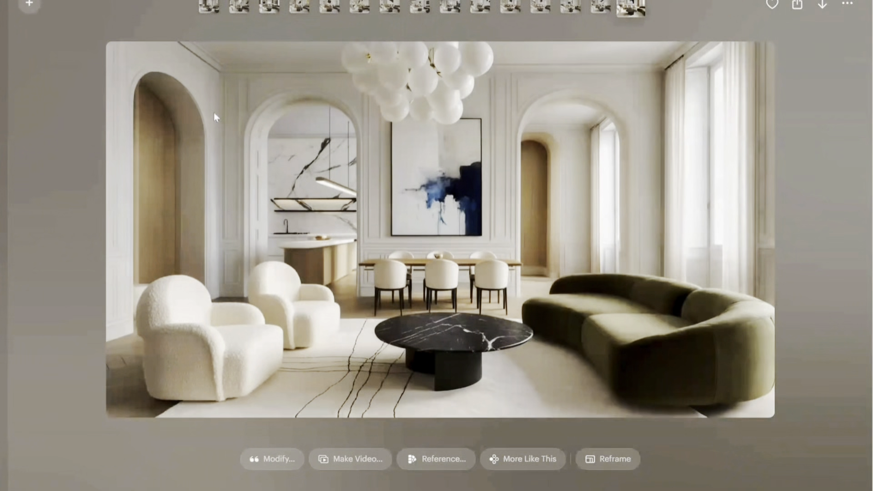
# Start a video from the fourth variation with the prompt terms wide shot, ground level and photorealistic style.
pyautogui.click(350, 459)
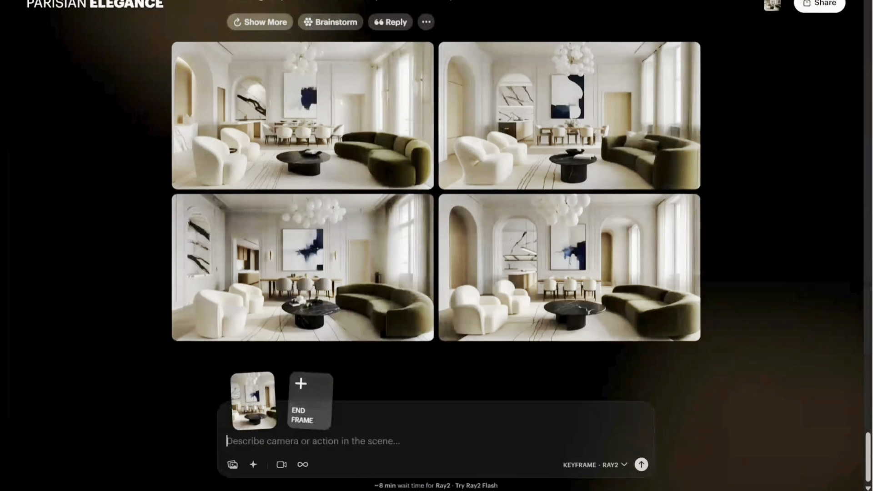
pyautogui.click(255, 465)
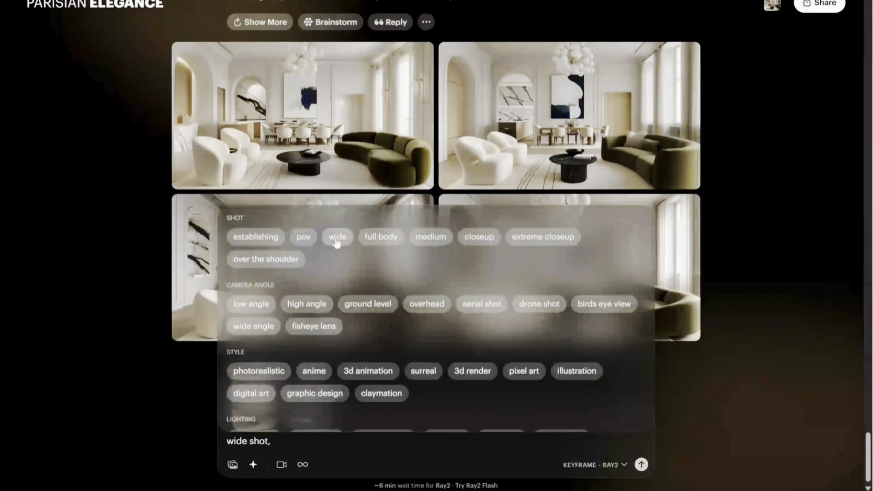
pyautogui.click(373, 308)
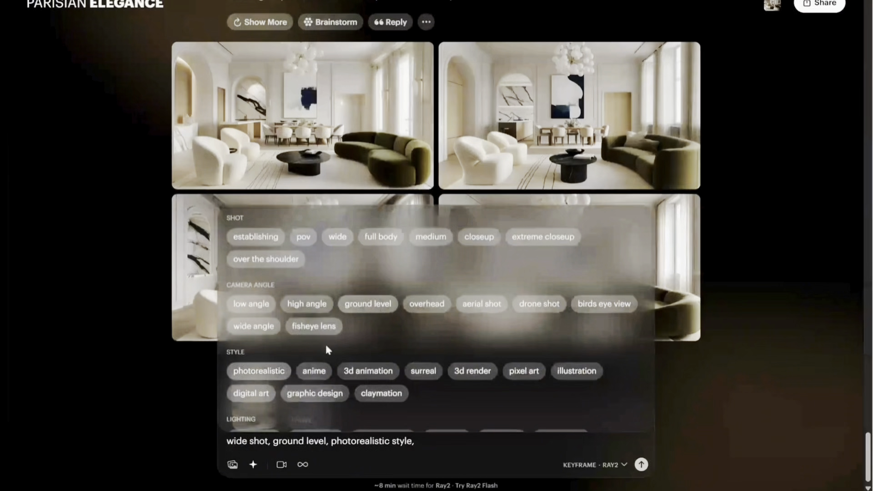
pyautogui.scroll(-1, 328, 350)
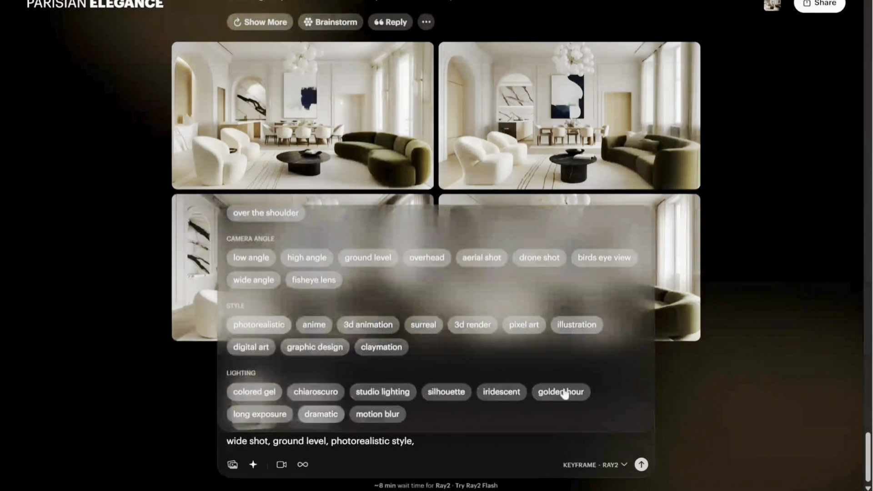
# Generate the video with an orbit right camera motion and open the result enlarged.
pyautogui.click(282, 466)
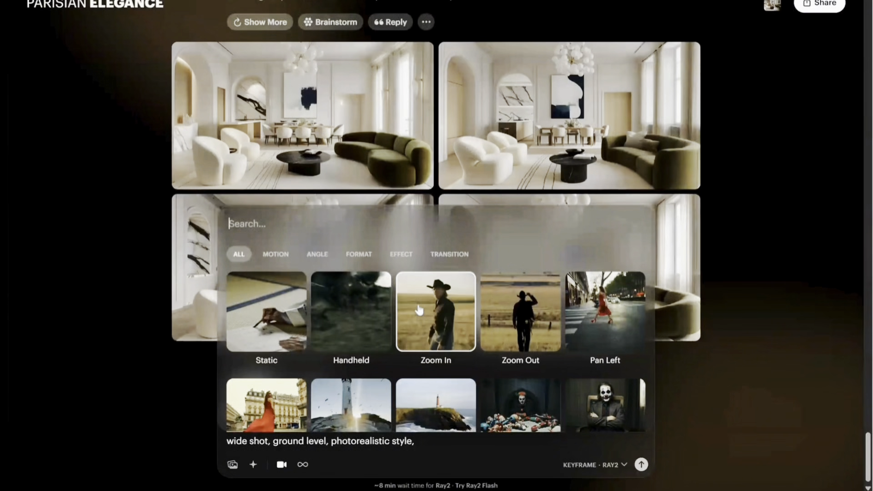
pyautogui.scroll(-2, 428, 313)
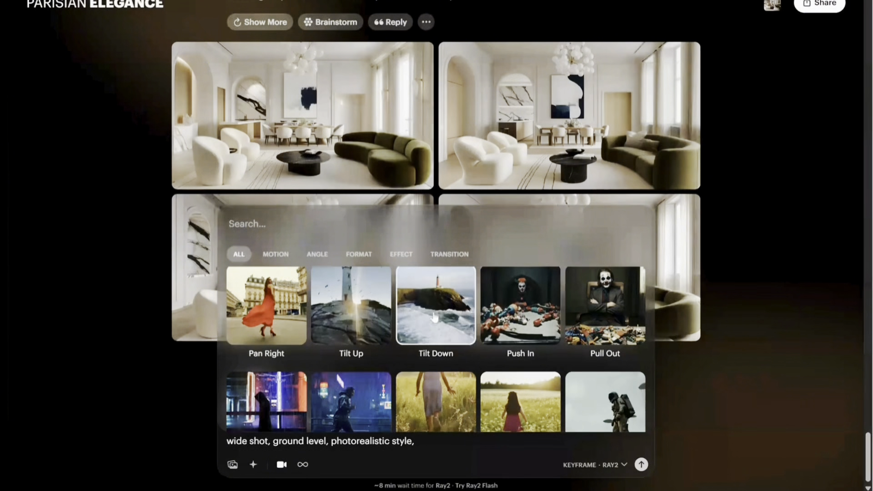
pyautogui.scroll(-2, 434, 317)
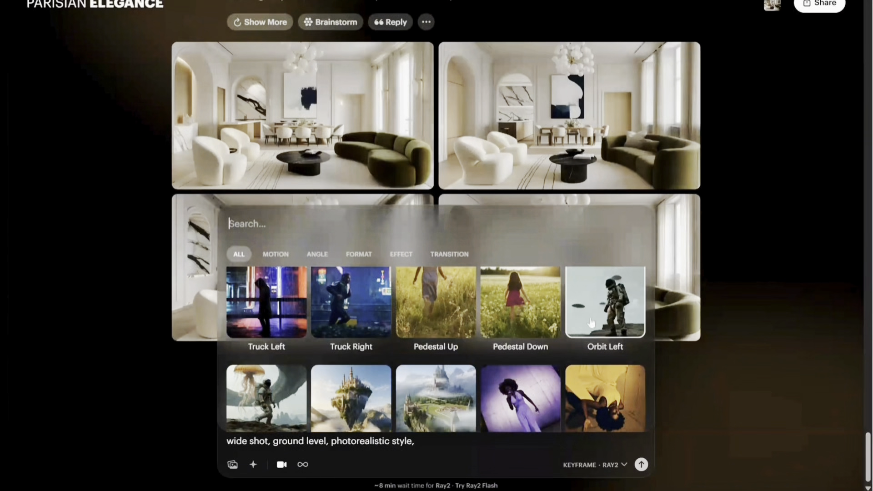
pyautogui.click(278, 413)
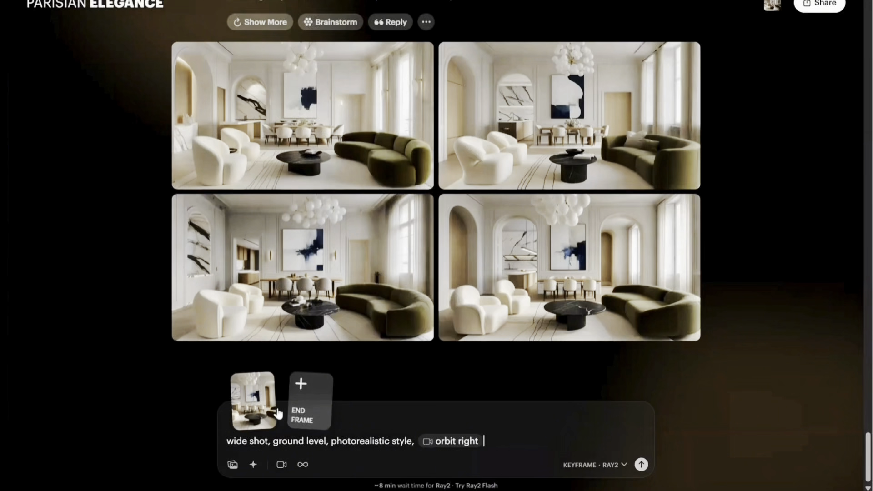
pyautogui.press('Return')
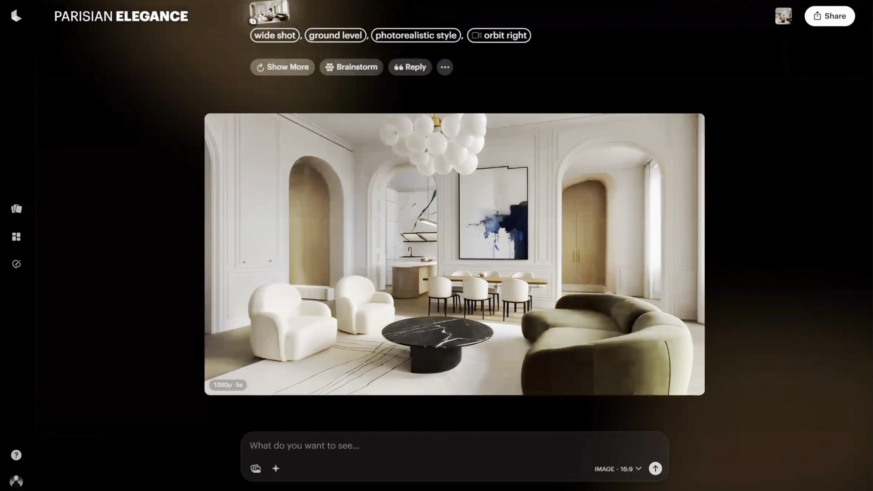
pyautogui.click(582, 241)
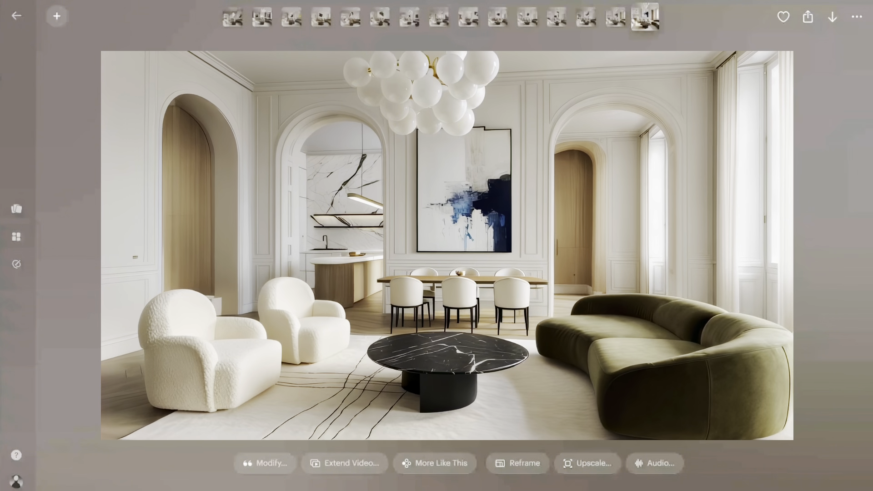